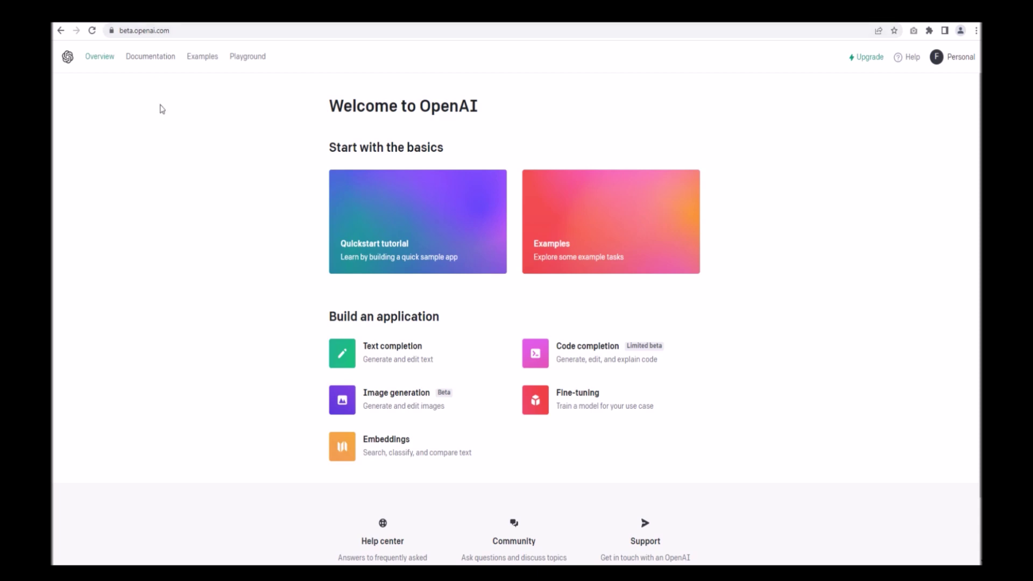
Open the OpenAI Playground and follow its link to try ChatGPT.
{"action": "left_click", "coordinate": [243, 61]}
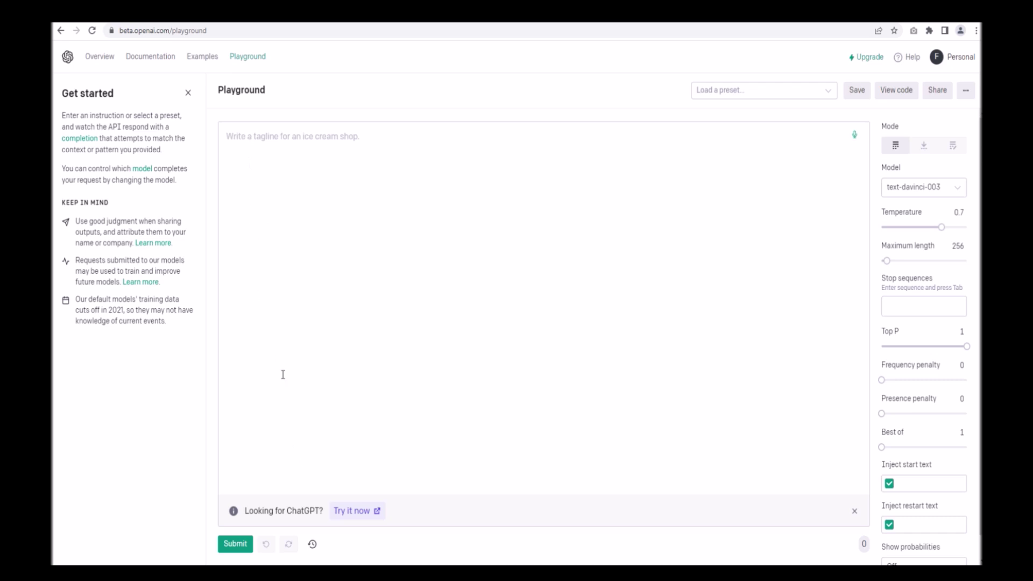
{"action": "left_click", "coordinate": [355, 509]}
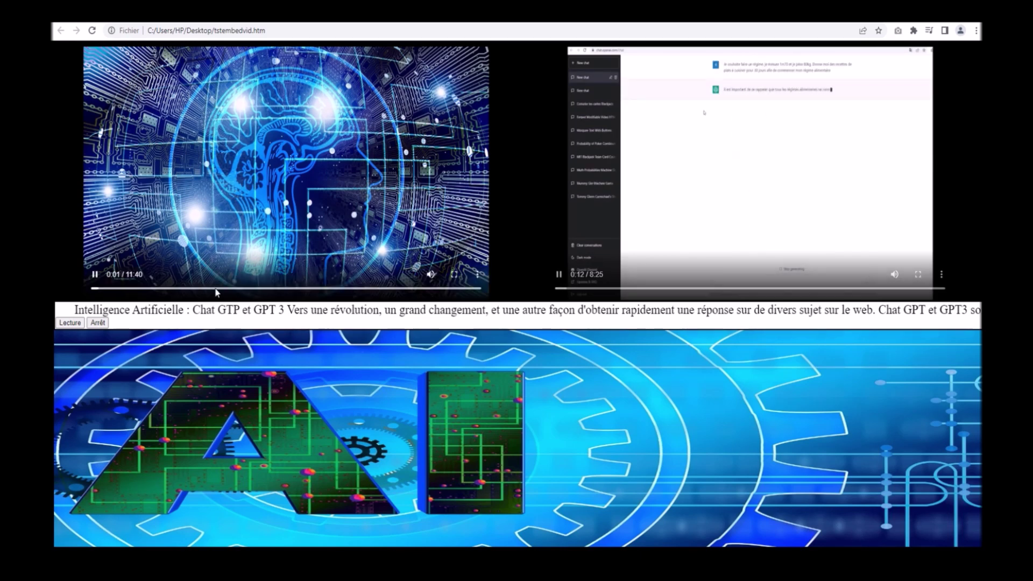
Read the scrolling text about Chat GPT and GPT 3, playing and stopping it as needed and highlighting "Wordpress".
{"action": "left_click", "coordinate": [69, 323]}
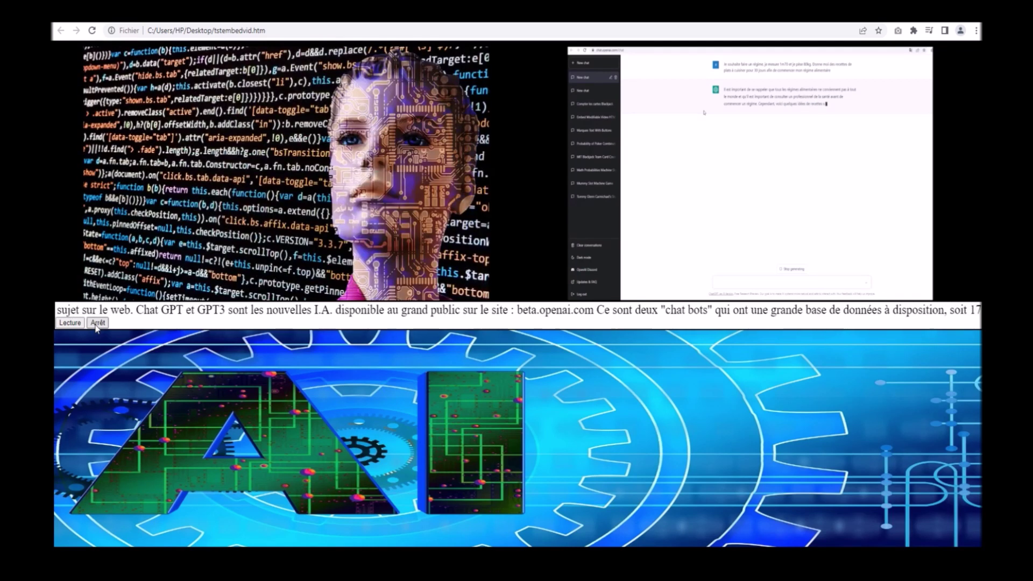
{"action": "left_click", "coordinate": [96, 324]}
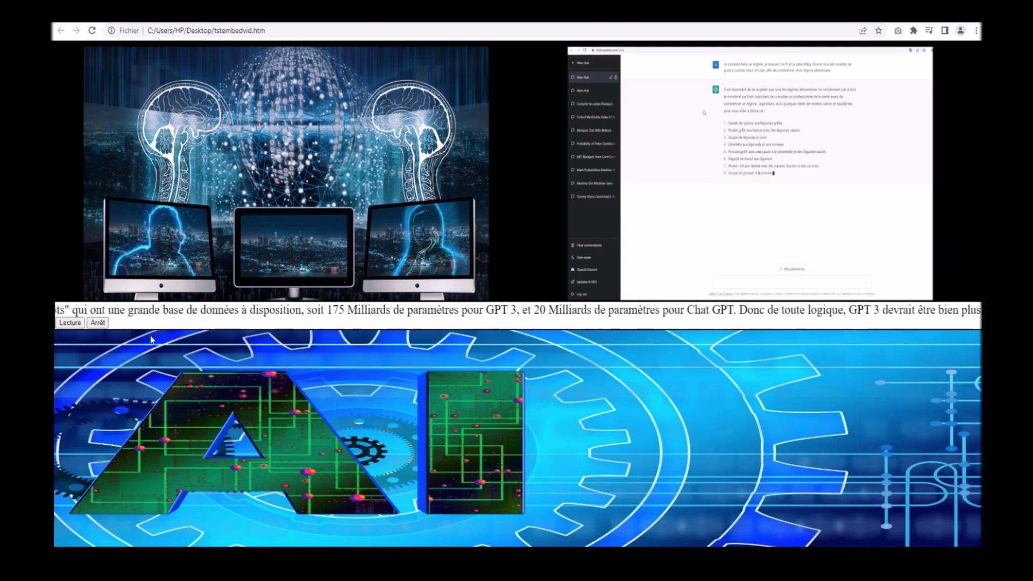
{"action": "left_click", "coordinate": [62, 324]}
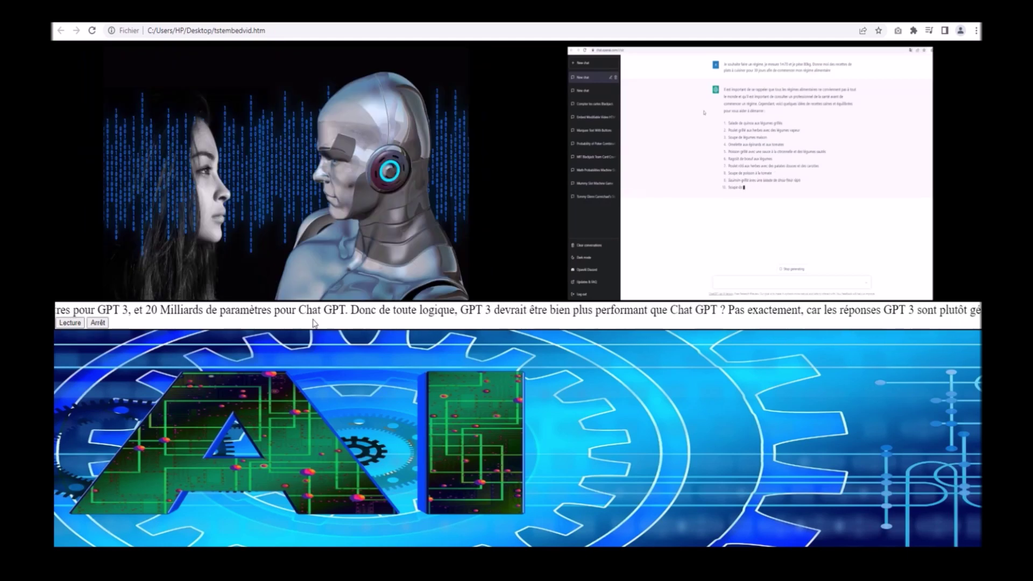
{"action": "left_click", "coordinate": [98, 323]}
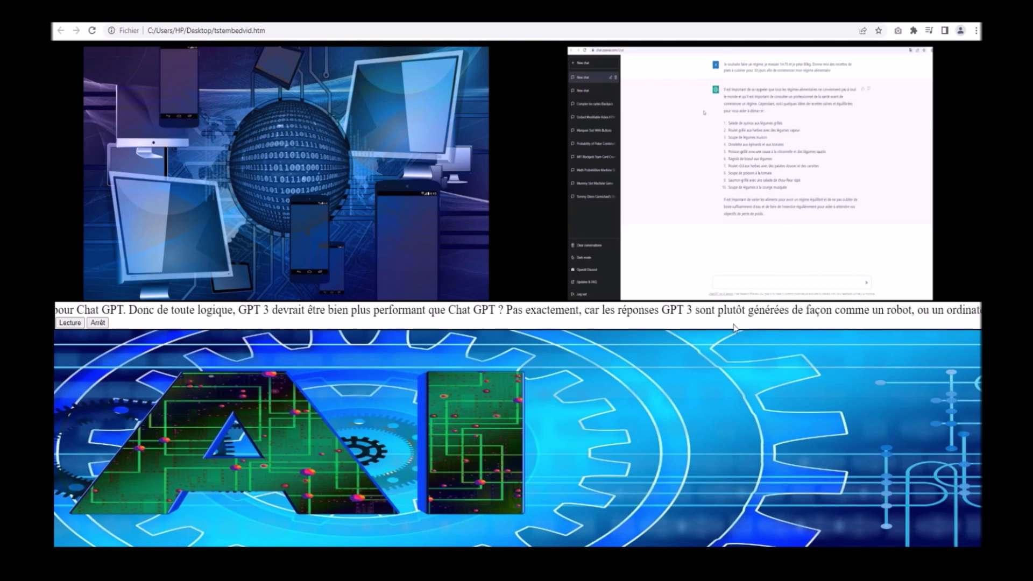
{"action": "left_click", "coordinate": [75, 324]}
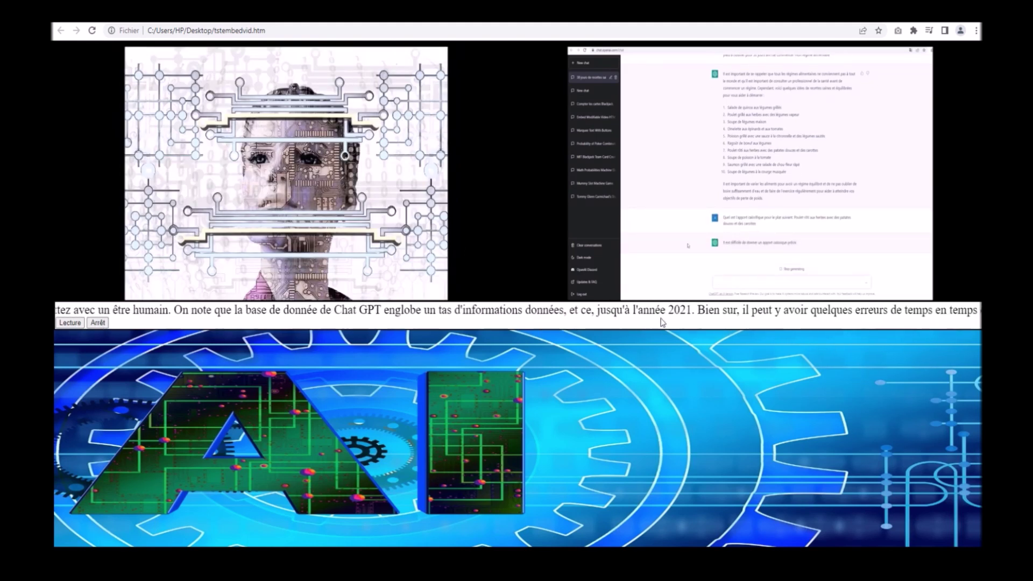
{"action": "left_click_drag", "start_coordinate": [671, 312], "coordinate": [669, 312]}
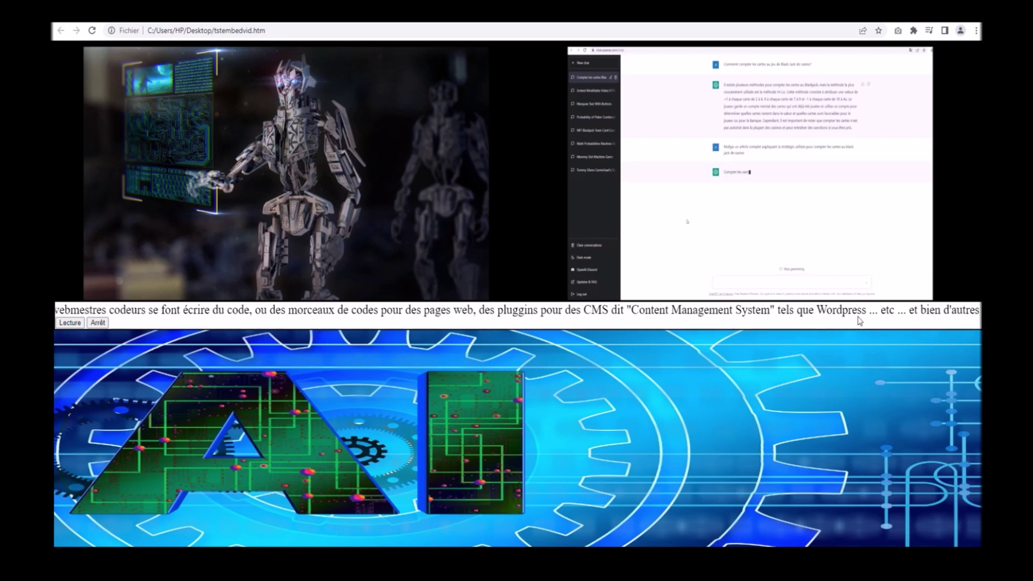
{"action": "left_click_drag", "start_coordinate": [867, 311], "coordinate": [822, 313]}
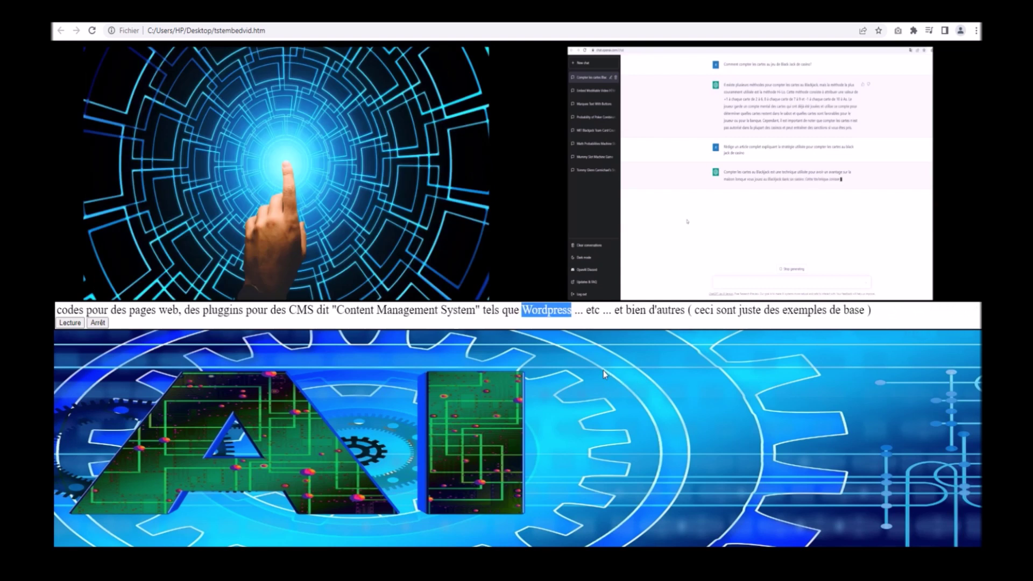
{"action": "left_click", "coordinate": [97, 323]}
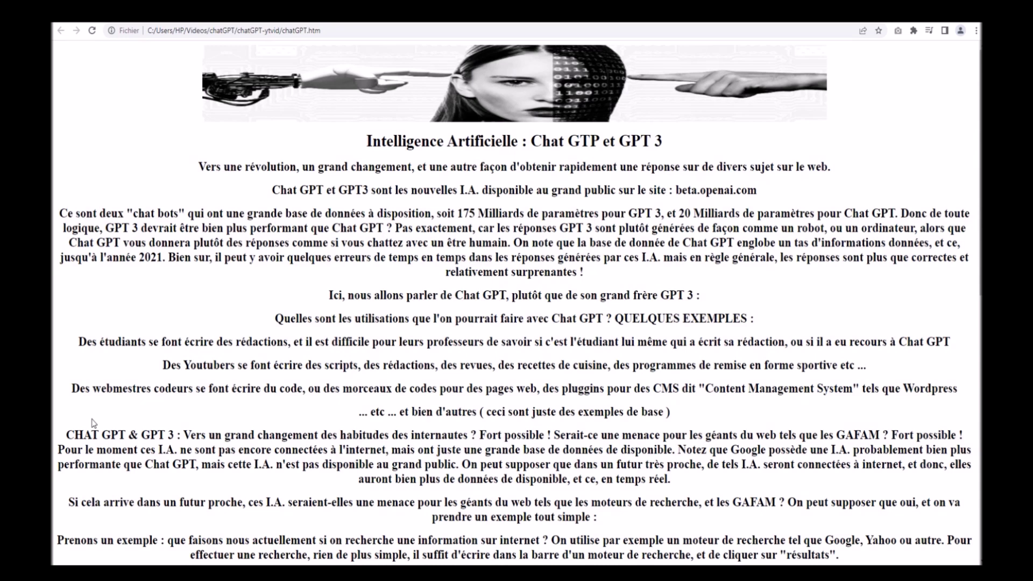
Highlight "Chat GPT" in the article's introduction, and the whole passage from the title through the usage examples.
{"action": "left_click_drag", "start_coordinate": [322, 190], "coordinate": [275, 194]}
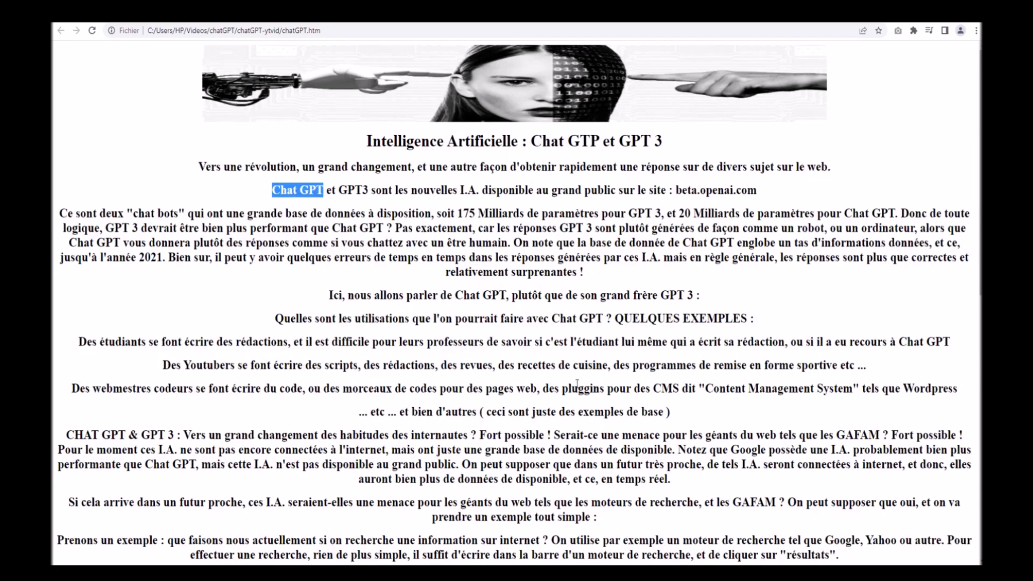
{"action": "left_click_drag", "start_coordinate": [677, 418], "coordinate": [368, 141]}
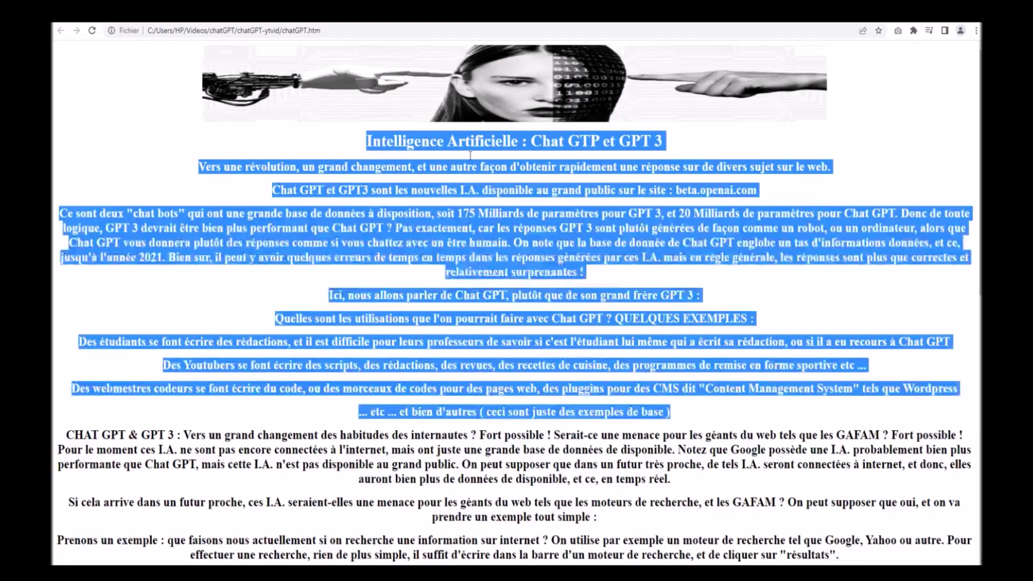
Read the "CHAT GPT & GPT 3" paragraph, highlighting "disponible", "I.A.", "grand public" and "en temps réel".
{"action": "scroll", "coordinate": [448, 296], "scroll_direction": "down", "scroll_amount": 5}
{"action": "scroll", "coordinate": [447, 296], "scroll_direction": "down", "scroll_amount": 2}
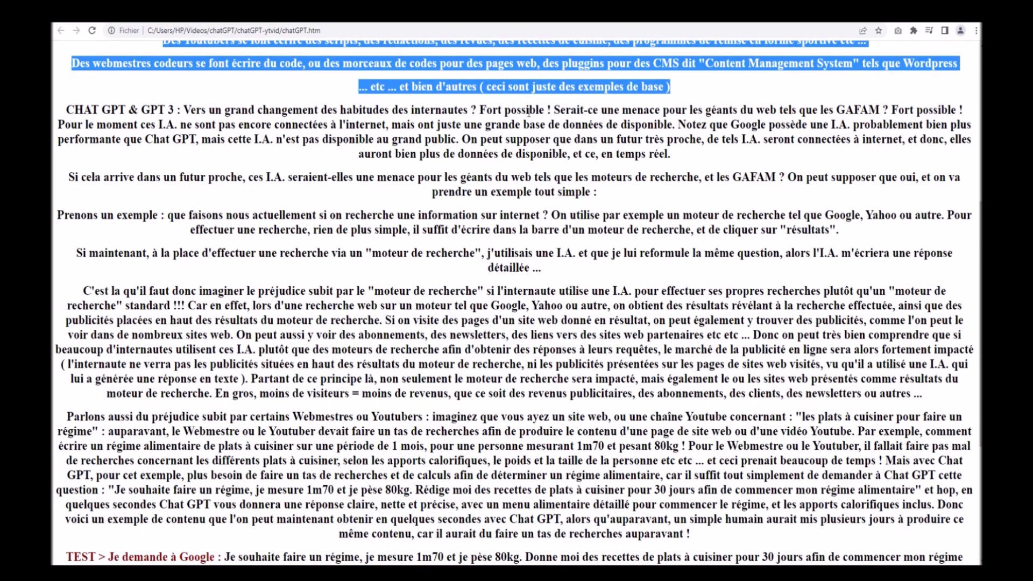
{"action": "left_click", "coordinate": [706, 112]}
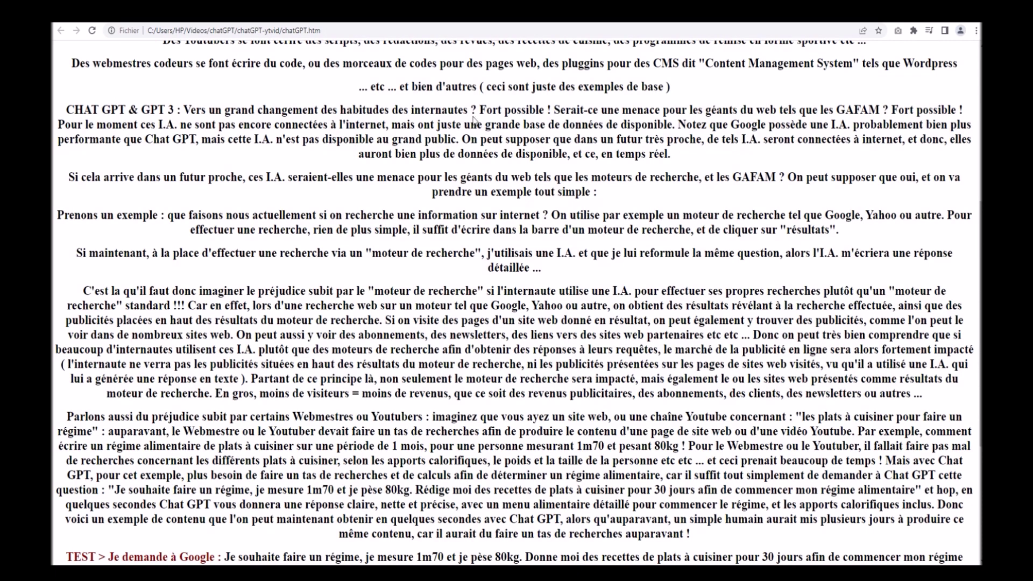
{"action": "double_click", "coordinate": [673, 125]}
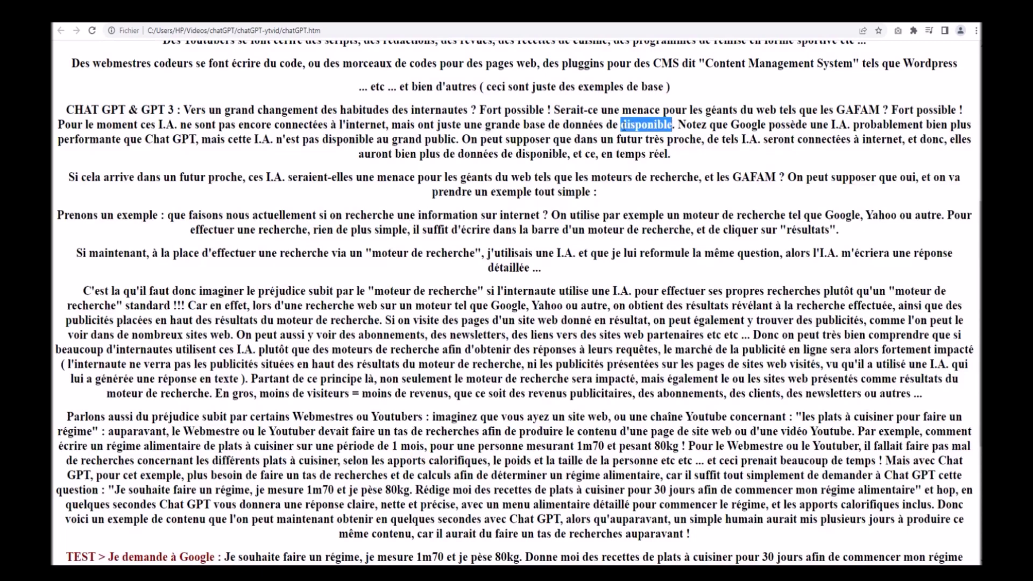
{"action": "left_click", "coordinate": [804, 128]}
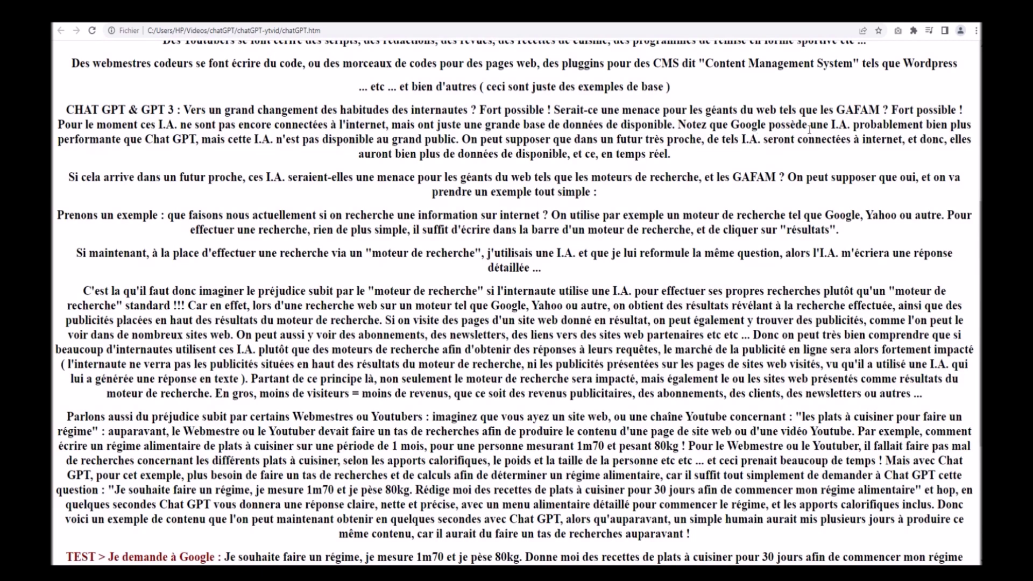
{"action": "left_click_drag", "start_coordinate": [851, 126], "coordinate": [829, 126]}
{"action": "left_click_drag", "start_coordinate": [456, 141], "coordinate": [393, 142]}
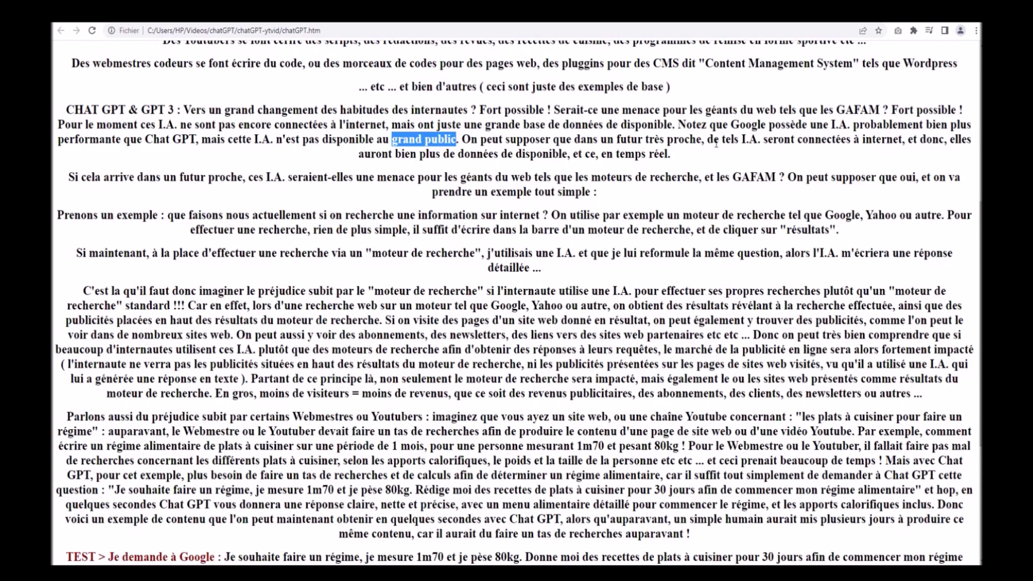
{"action": "left_click_drag", "start_coordinate": [762, 141], "coordinate": [740, 140]}
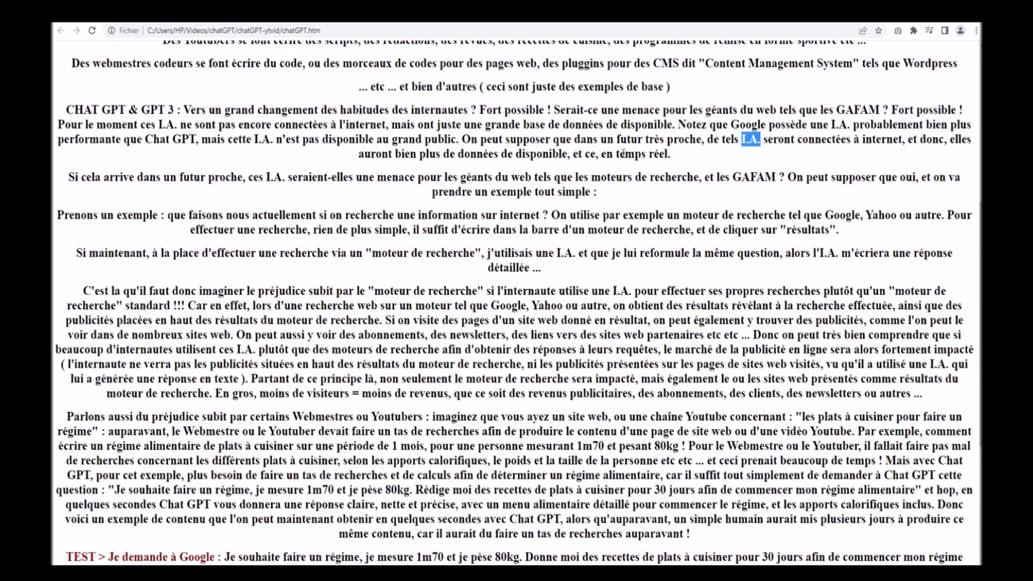
{"action": "left_click_drag", "start_coordinate": [668, 155], "coordinate": [594, 160]}
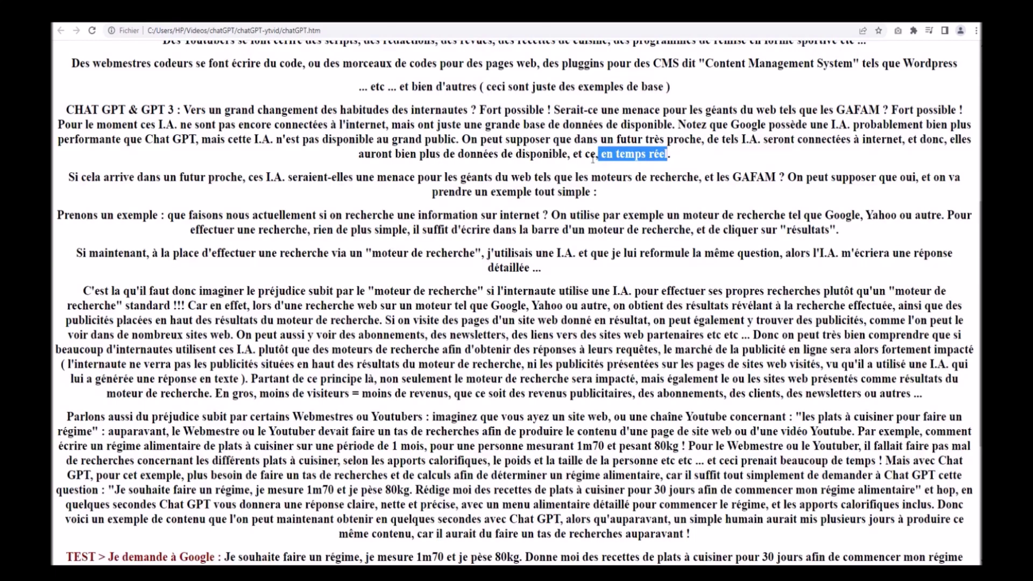
Read the paragraphs introducing the web search example, highlighting "un exemple tout simple" and "résultats".
{"action": "left_click", "coordinate": [113, 184]}
{"action": "scroll", "coordinate": [100, 183], "scroll_direction": "down", "scroll_amount": 1}
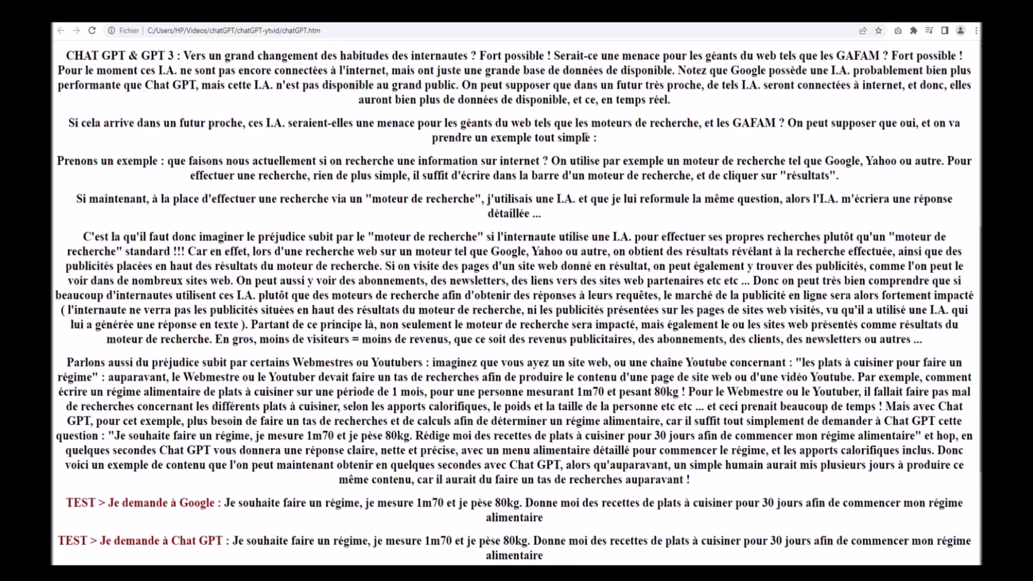
{"action": "left_click_drag", "start_coordinate": [590, 138], "coordinate": [468, 143]}
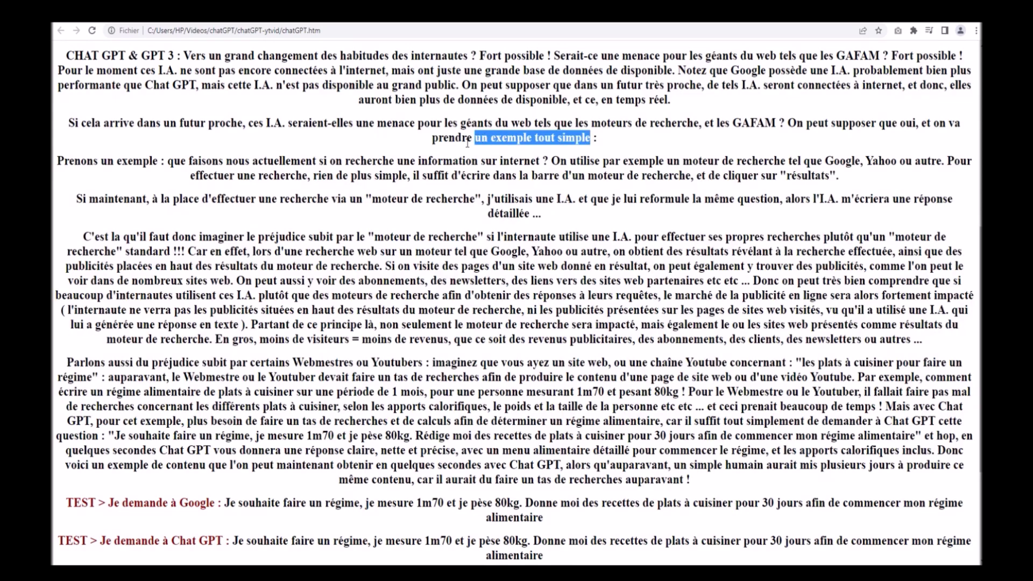
{"action": "left_click", "coordinate": [114, 123]}
{"action": "scroll", "coordinate": [114, 123], "scroll_direction": "down", "scroll_amount": 1}
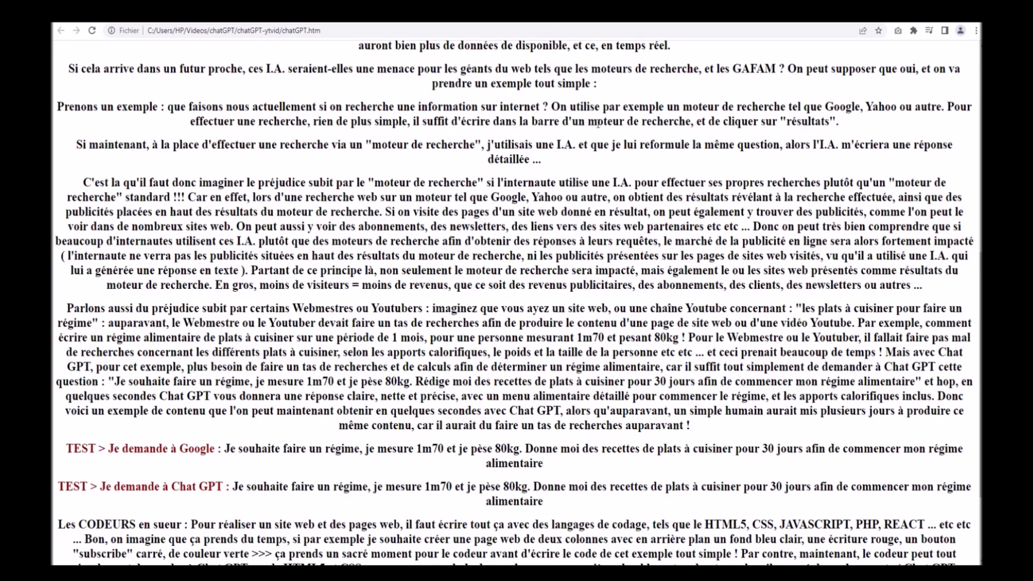
{"action": "left_click_drag", "start_coordinate": [836, 123], "coordinate": [781, 121]}
{"action": "left_click", "coordinate": [152, 161]}
Highlight "moteur de recherche", "I.A." and "détaillée" in the paragraph about asking an I.A. the same question.
{"action": "left_click_drag", "start_coordinate": [475, 145], "coordinate": [372, 149]}
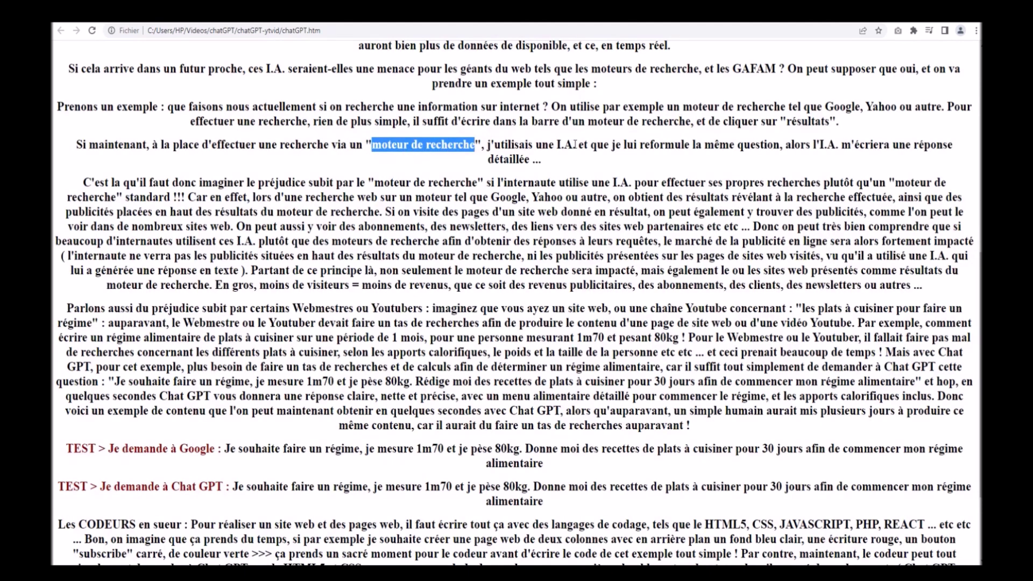
{"action": "left_click_drag", "start_coordinate": [577, 144], "coordinate": [557, 146]}
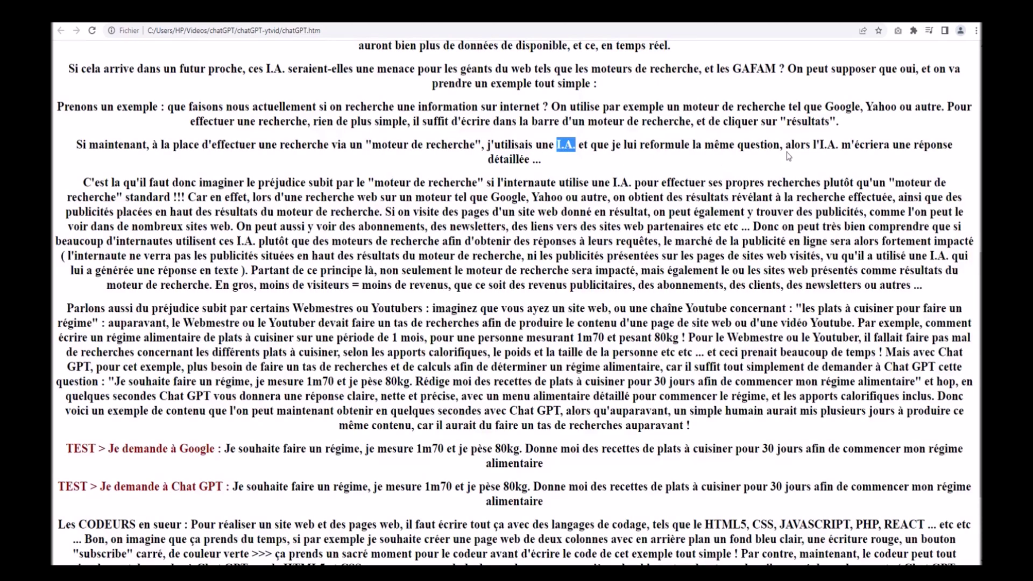
{"action": "left_click_drag", "start_coordinate": [533, 160], "coordinate": [479, 167]}
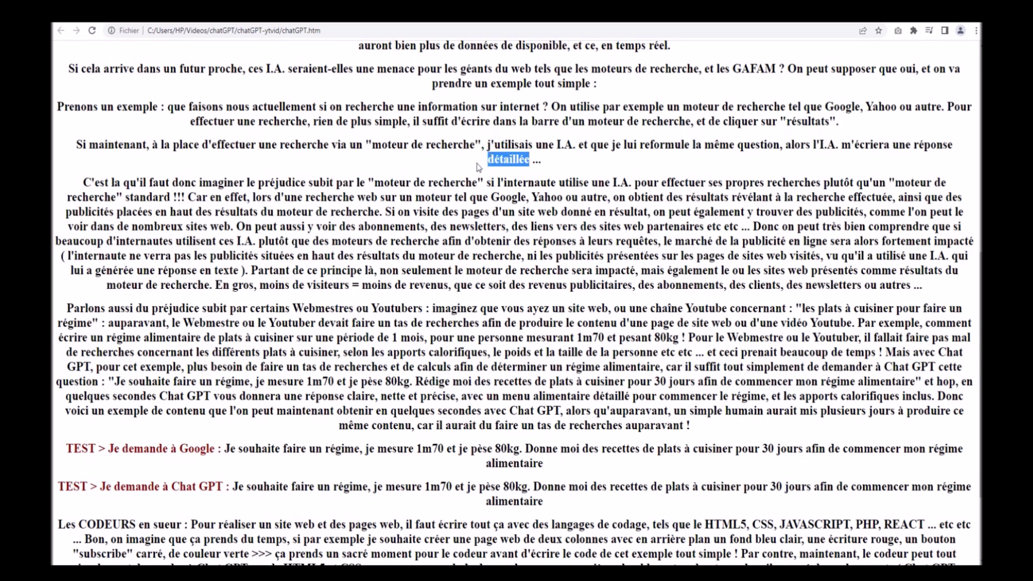
{"action": "left_click", "coordinate": [170, 213]}
Read the start of the paragraph on harm to search engines, highlighting "préjudice", "I.A.", "Car en effet", "résultats révélant" and "publicités".
{"action": "left_click_drag", "start_coordinate": [306, 183], "coordinate": [267, 186]}
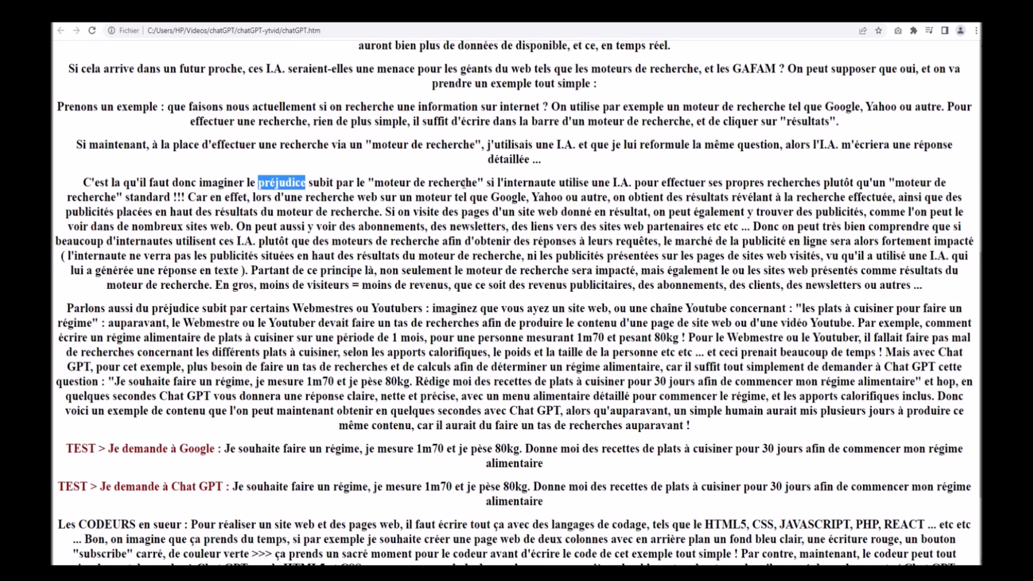
{"action": "left_click_drag", "start_coordinate": [632, 183], "coordinate": [605, 184]}
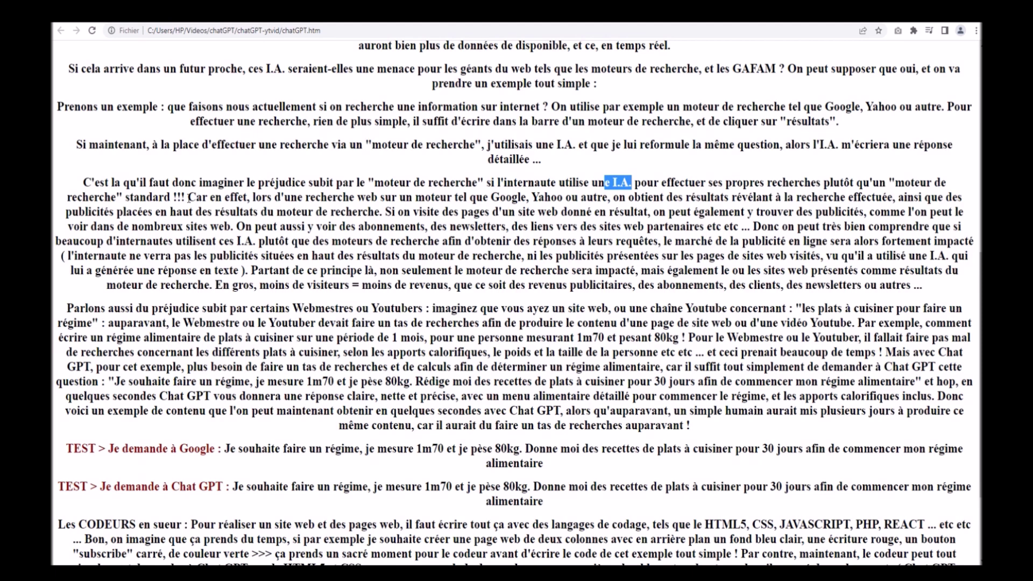
{"action": "left_click_drag", "start_coordinate": [190, 197], "coordinate": [252, 201]}
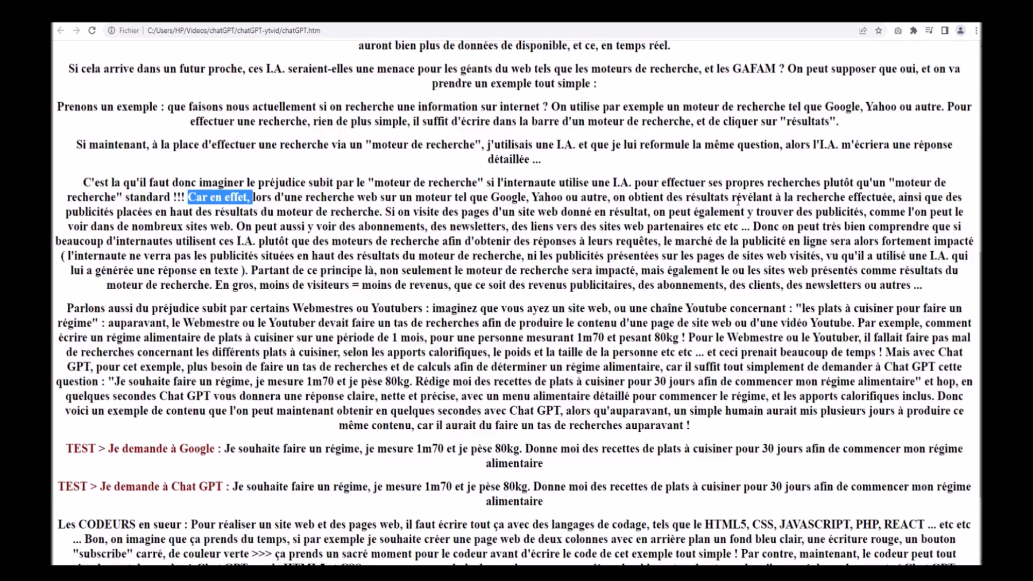
{"action": "left_click_drag", "start_coordinate": [775, 197], "coordinate": [686, 198]}
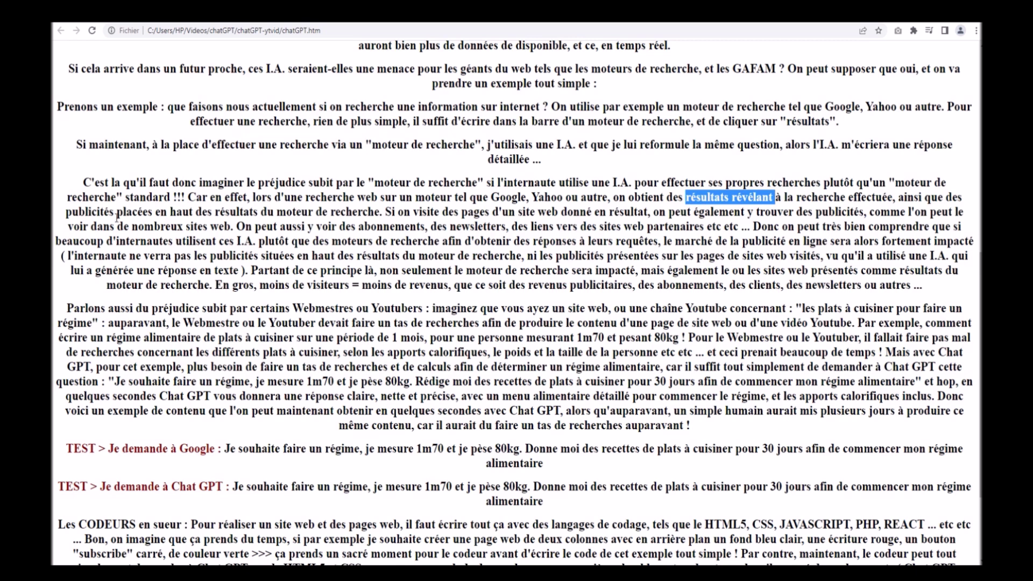
{"action": "left_click_drag", "start_coordinate": [114, 213], "coordinate": [67, 215]}
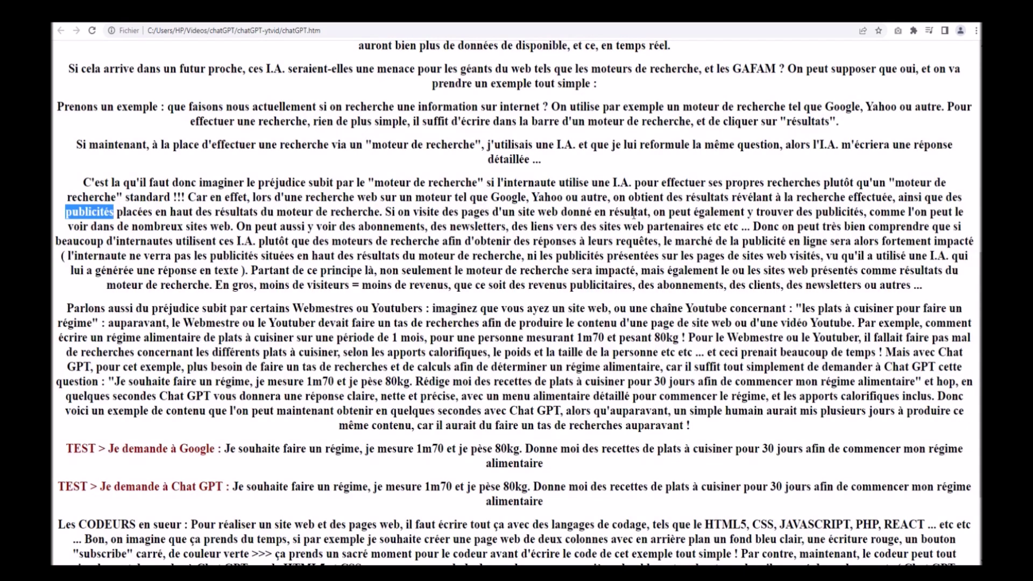
Continue the search-engine paragraph, highlighting "on peut également y trouver des publicités", "Donc on peut très bien comprendre", "moteurs de recherche" and "publicités".
{"action": "left_click_drag", "start_coordinate": [653, 213], "coordinate": [867, 216]}
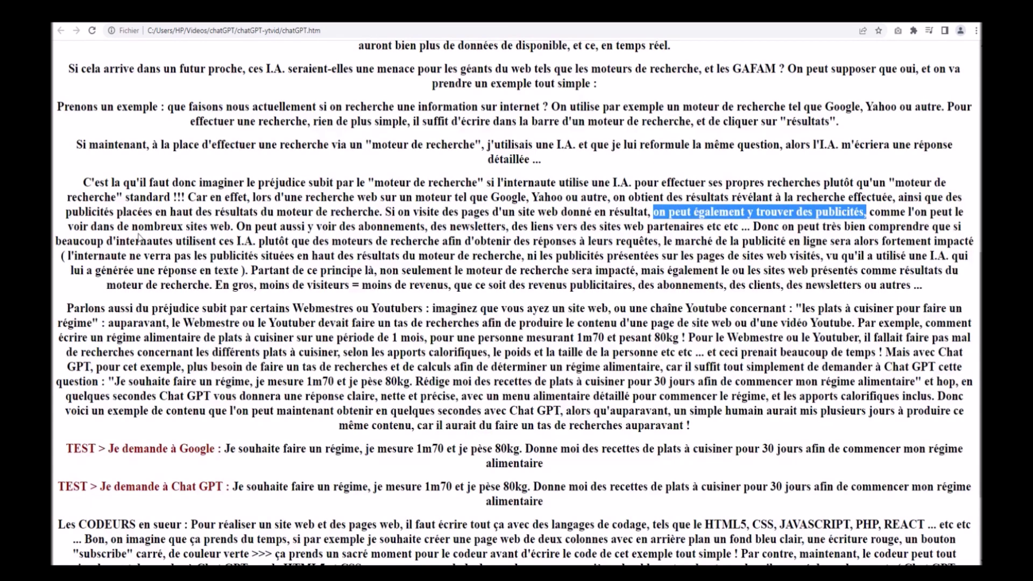
{"action": "left_click", "coordinate": [261, 231]}
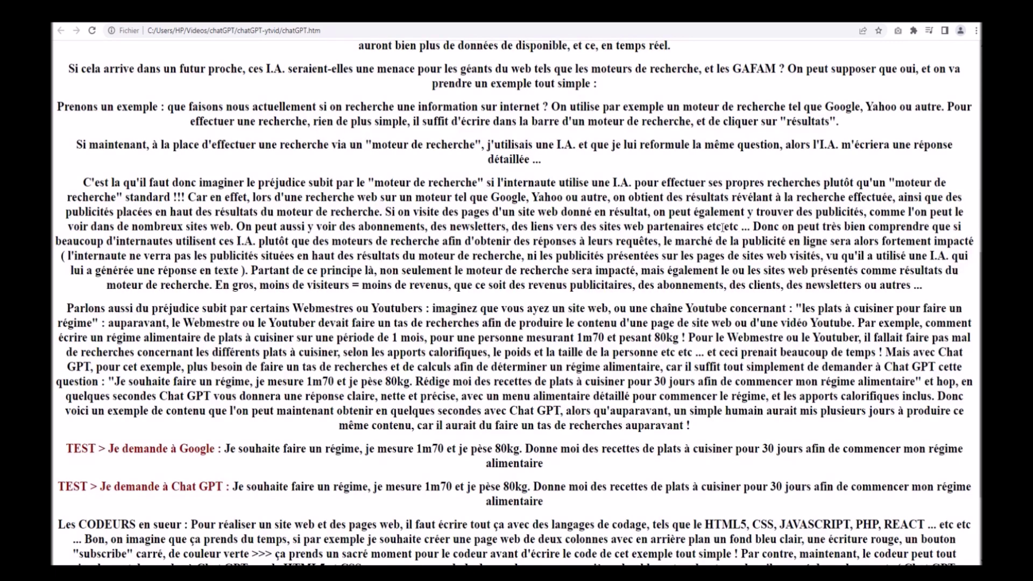
{"action": "left_click_drag", "start_coordinate": [753, 229], "coordinate": [925, 229]}
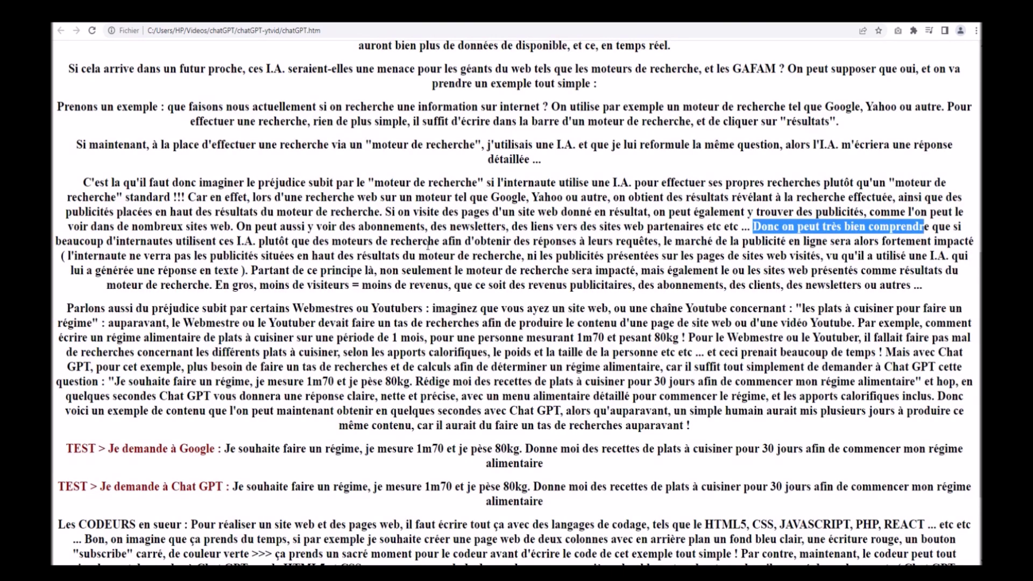
{"action": "left_click_drag", "start_coordinate": [439, 241], "coordinate": [329, 242]}
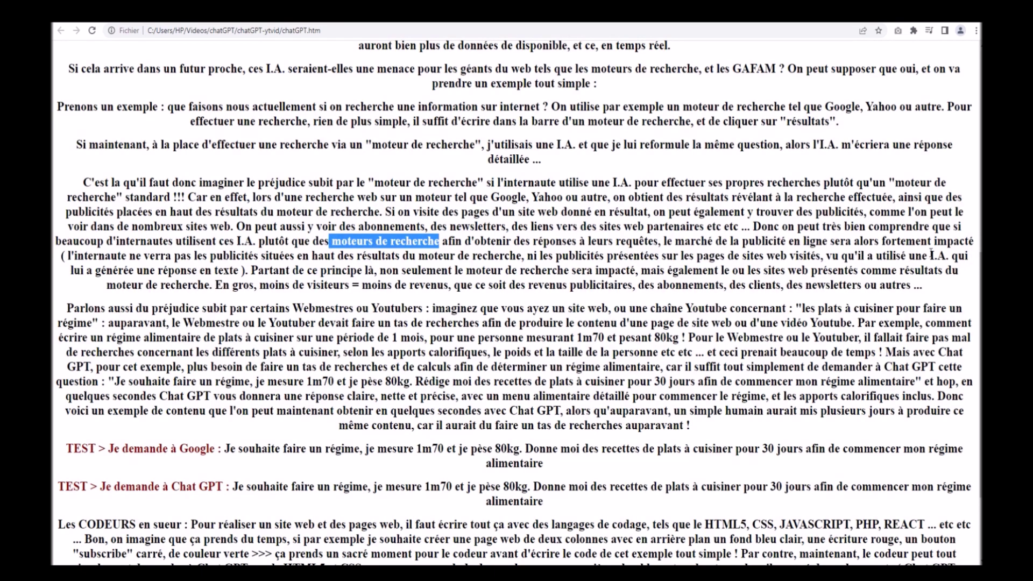
{"action": "left_click", "coordinate": [89, 259]}
{"action": "left_click_drag", "start_coordinate": [259, 256], "coordinate": [210, 257]}
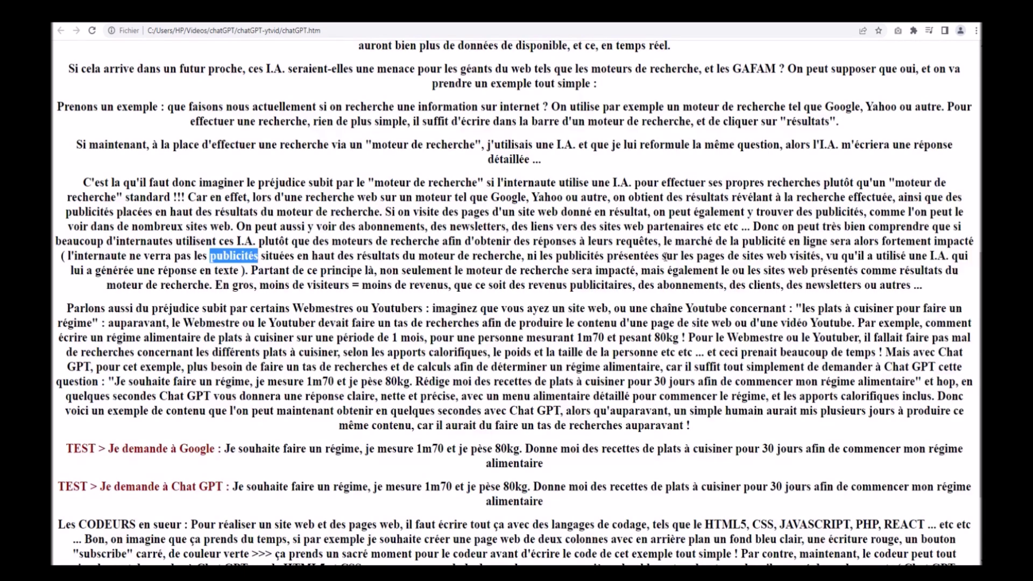
Finish reading the search-engine paragraph, highlighting "de sites web visités", "texte", "moins de visiteurs = moins de revenus" and "moteur de recherche".
{"action": "left_click_drag", "start_coordinate": [823, 257], "coordinate": [728, 257]}
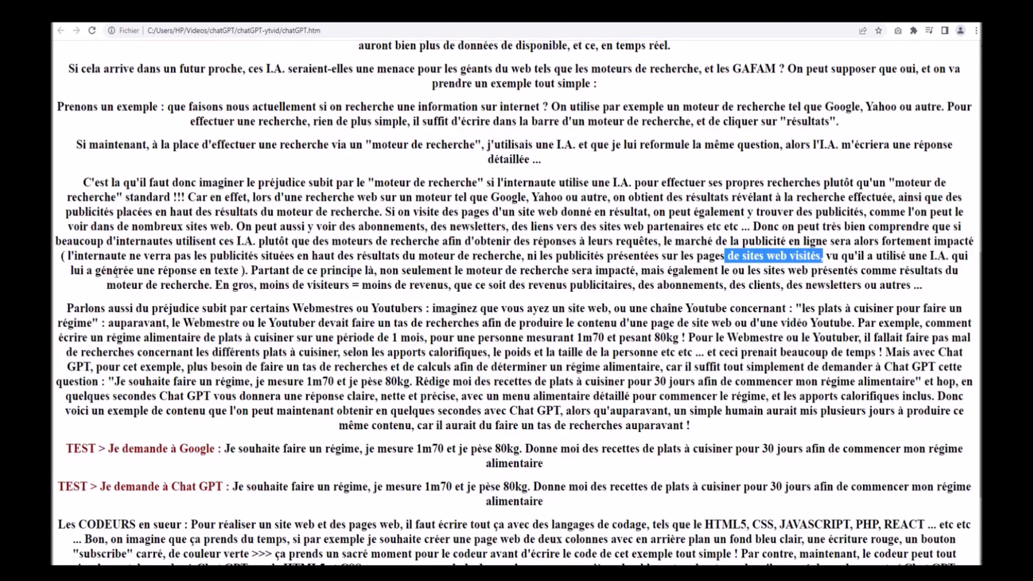
{"action": "double_click", "coordinate": [224, 271]}
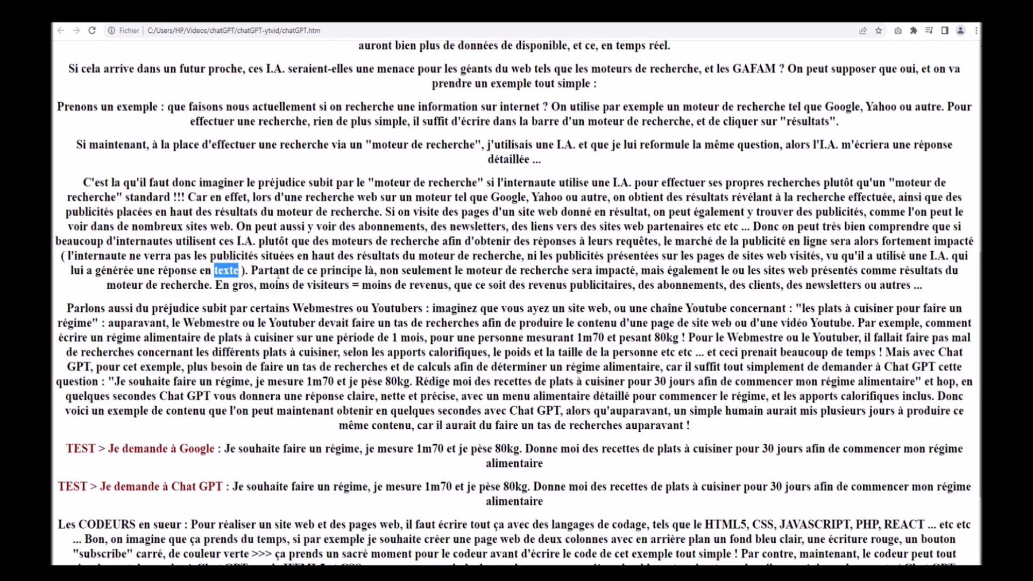
{"action": "left_click", "coordinate": [385, 280]}
{"action": "left_click_drag", "start_coordinate": [449, 285], "coordinate": [260, 285]}
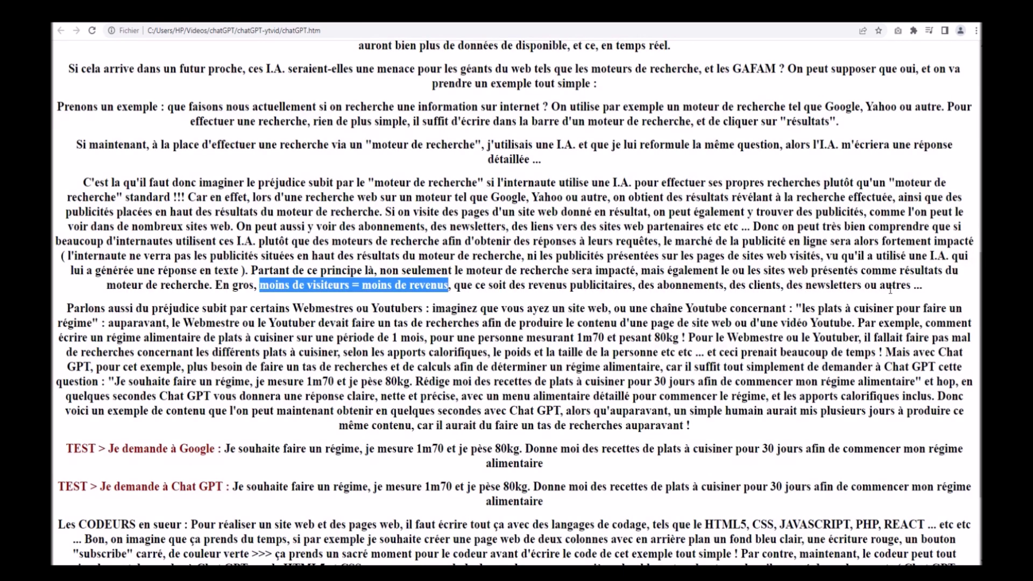
{"action": "left_click", "coordinate": [913, 287]}
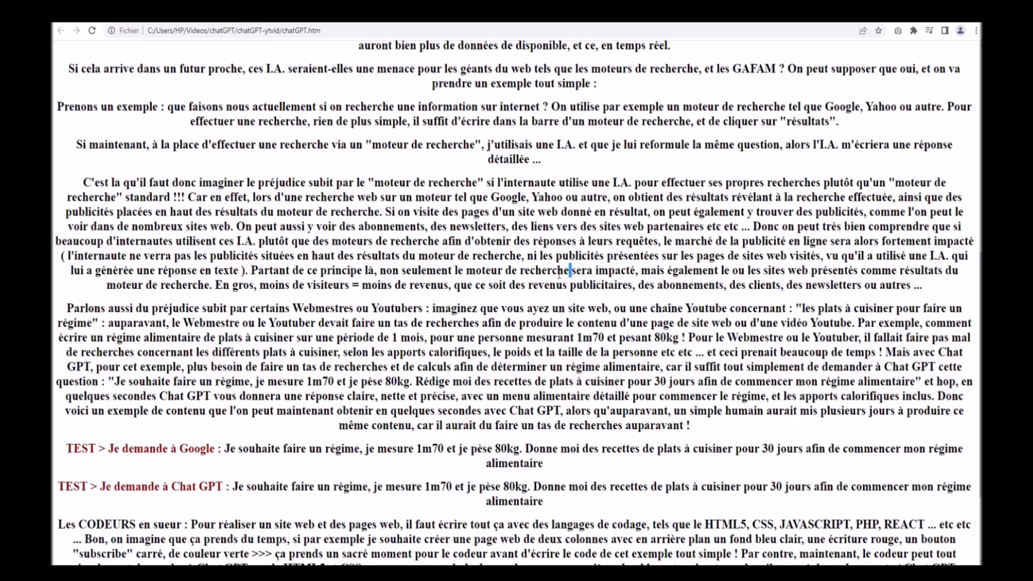
{"action": "left_click_drag", "start_coordinate": [572, 271], "coordinate": [476, 274]}
{"action": "left_click", "coordinate": [133, 299]}
Read the start of the paragraph on Webmestres and Youtubers, highlighting its opening phrase, "1m70 et pesant 80kg", "Webmestre ou le Youtuber", "etc etc" and "simplement".
{"action": "scroll", "coordinate": [133, 299], "scroll_direction": "down", "scroll_amount": 2}
{"action": "left_click_drag", "start_coordinate": [68, 183], "coordinate": [389, 187]}
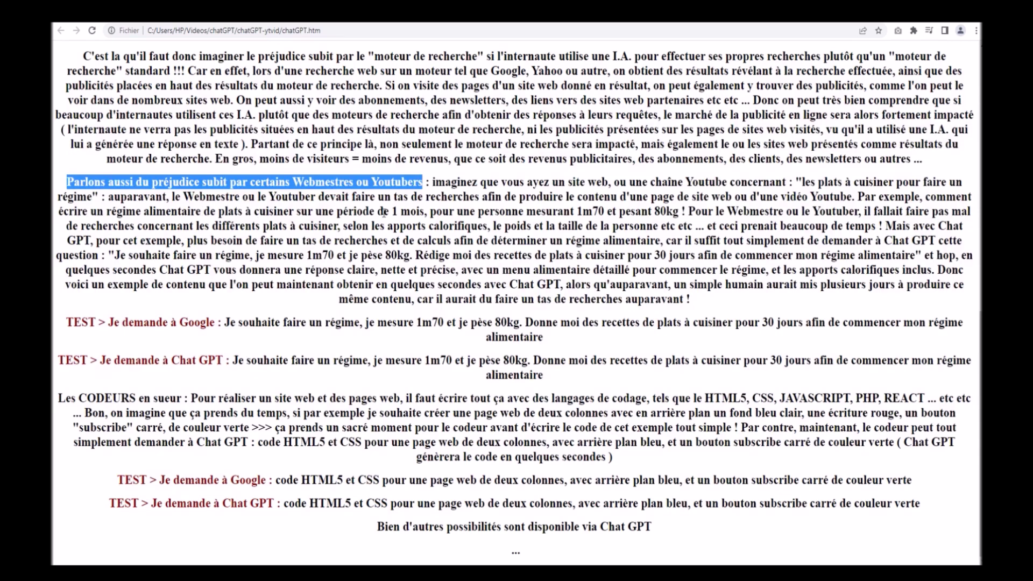
{"action": "left_click_drag", "start_coordinate": [577, 211], "coordinate": [667, 211]}
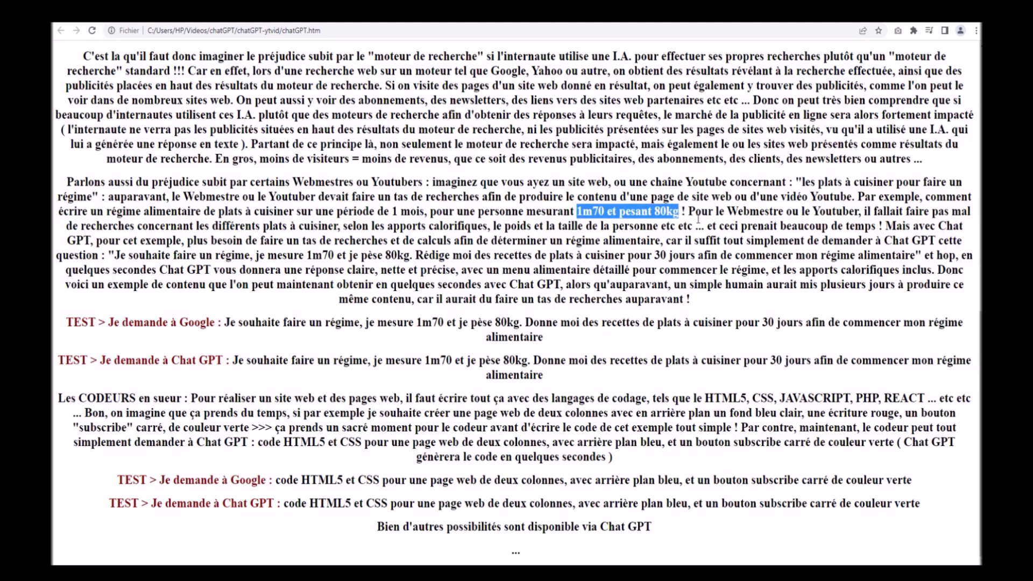
{"action": "left_click_drag", "start_coordinate": [863, 214], "coordinate": [728, 213]}
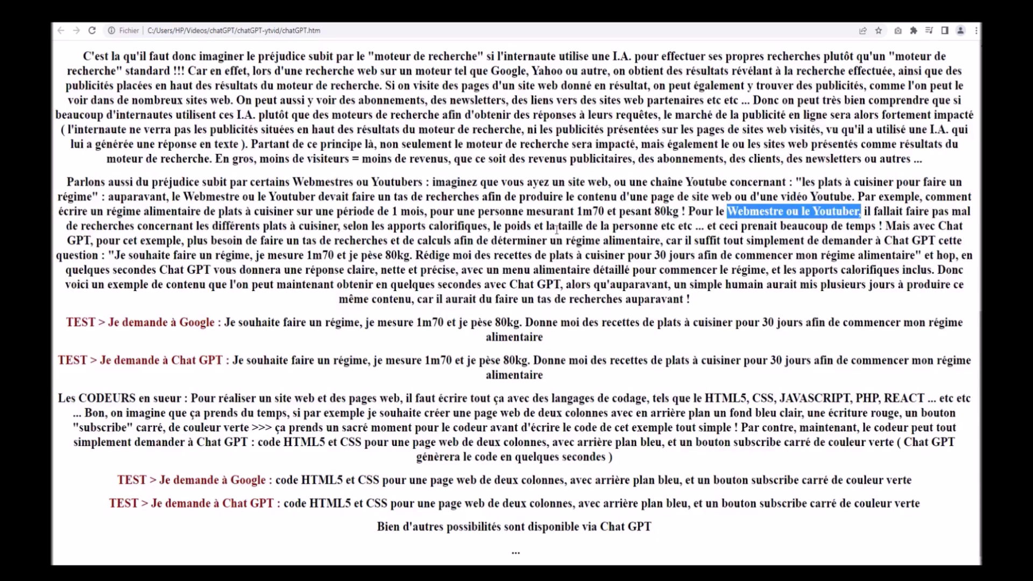
{"action": "left_click_drag", "start_coordinate": [687, 226], "coordinate": [662, 227]}
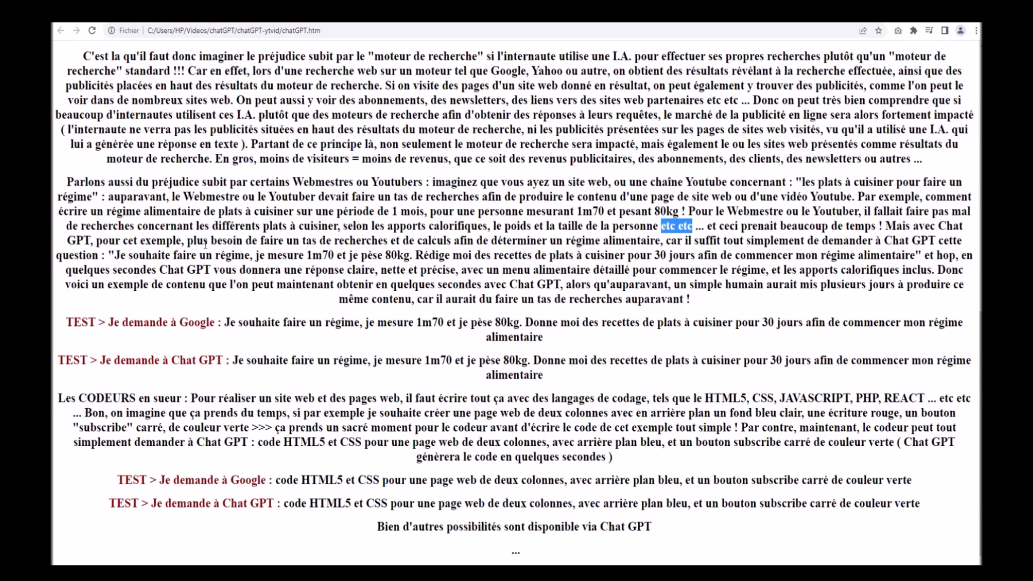
{"action": "left_click", "coordinate": [111, 249]}
{"action": "left_click_drag", "start_coordinate": [808, 240], "coordinate": [747, 240]}
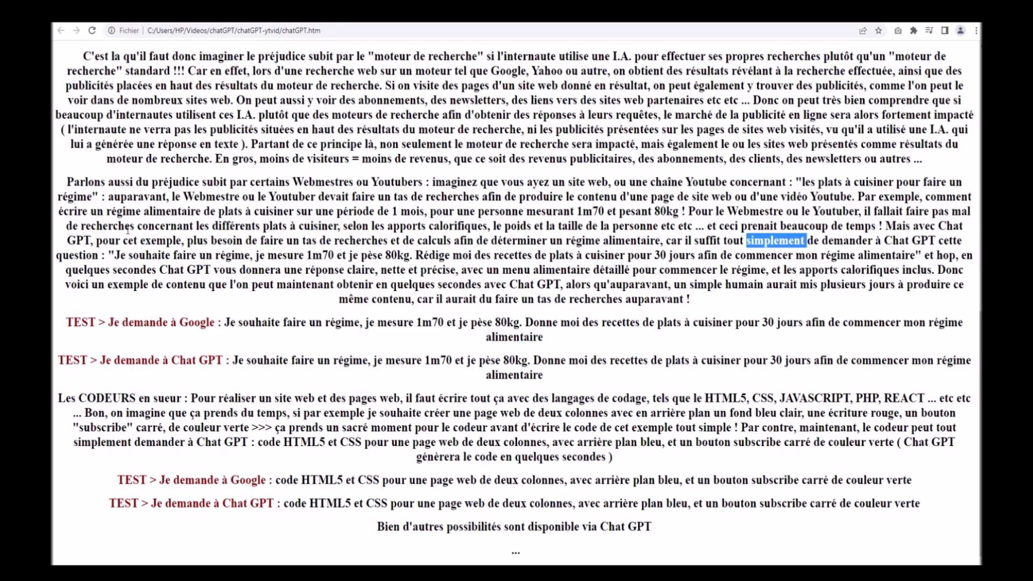
Finish the Webmestres paragraph, highlighting the 30-day diet recipe question, "quelques secondes", "Chat GPT" and "même contenu".
{"action": "left_click_drag", "start_coordinate": [119, 254], "coordinate": [912, 256]}
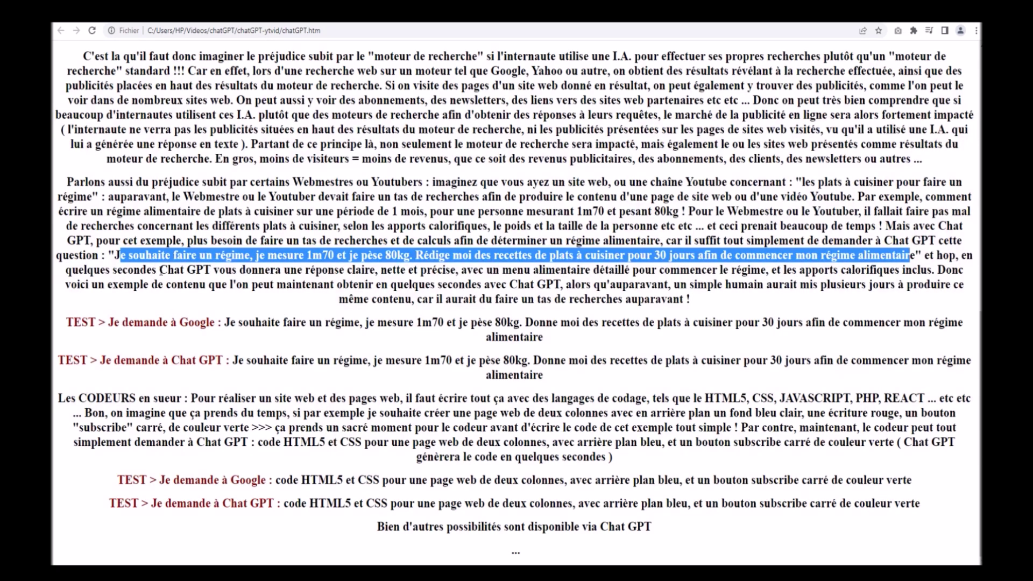
{"action": "left_click", "coordinate": [265, 269]}
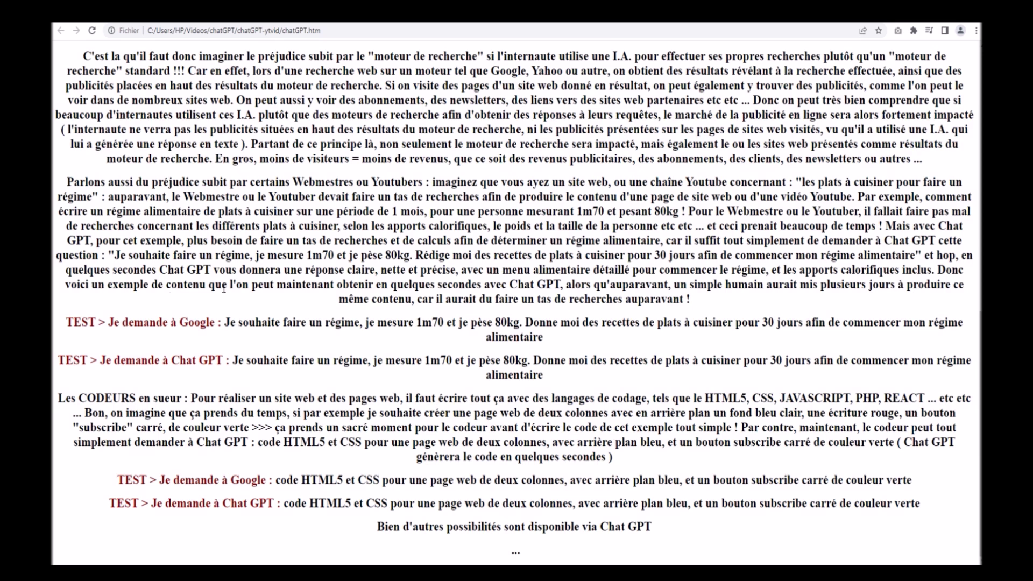
{"action": "left_click_drag", "start_coordinate": [480, 285], "coordinate": [391, 285]}
{"action": "left_click_drag", "start_coordinate": [560, 285], "coordinate": [508, 284]}
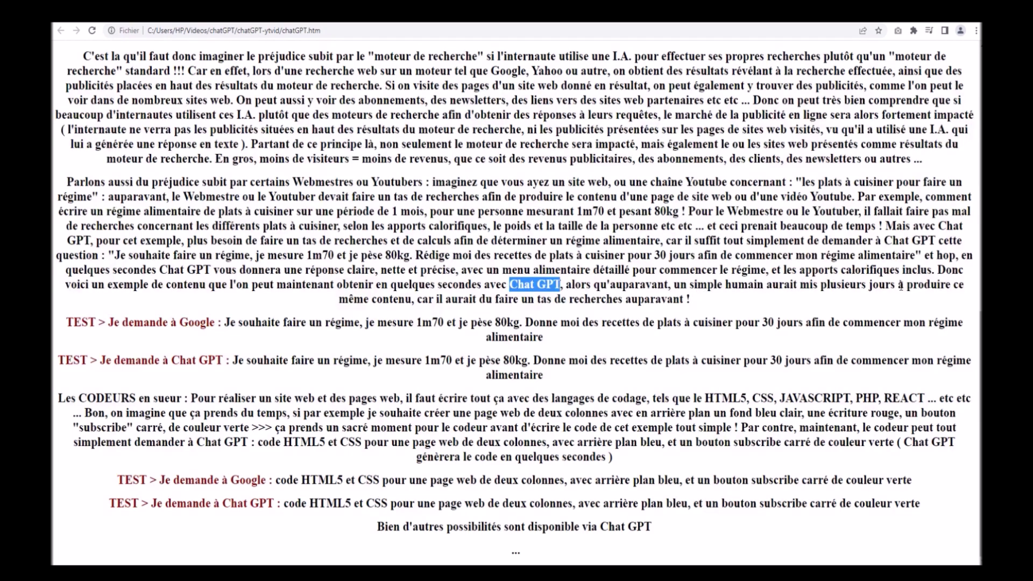
{"action": "left_click_drag", "start_coordinate": [413, 299], "coordinate": [339, 300]}
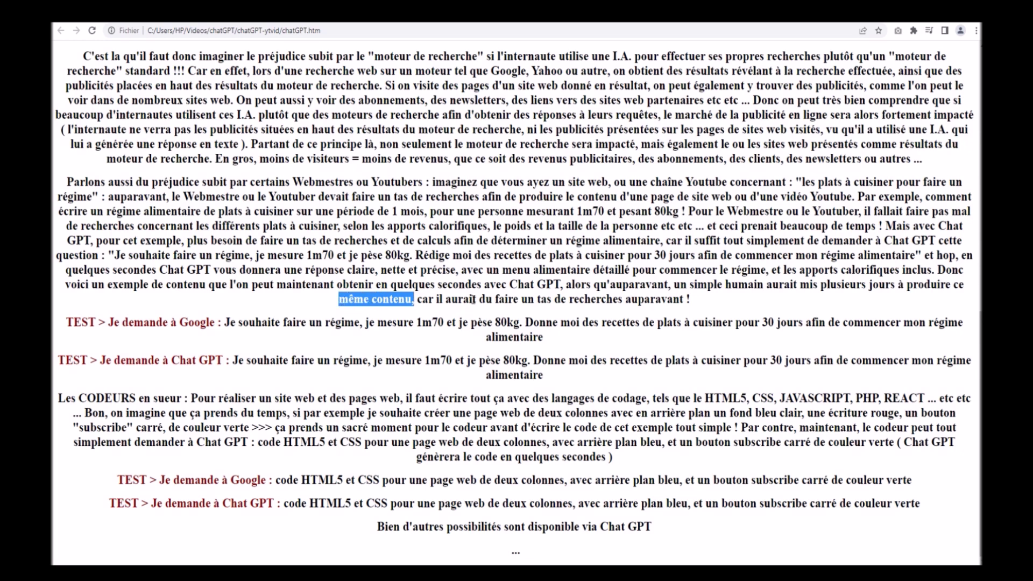
Read the two diet TEST lines for Google and Chat GPT, highlighting "Chat GPT" in the second one.
{"action": "left_click", "coordinate": [606, 438]}
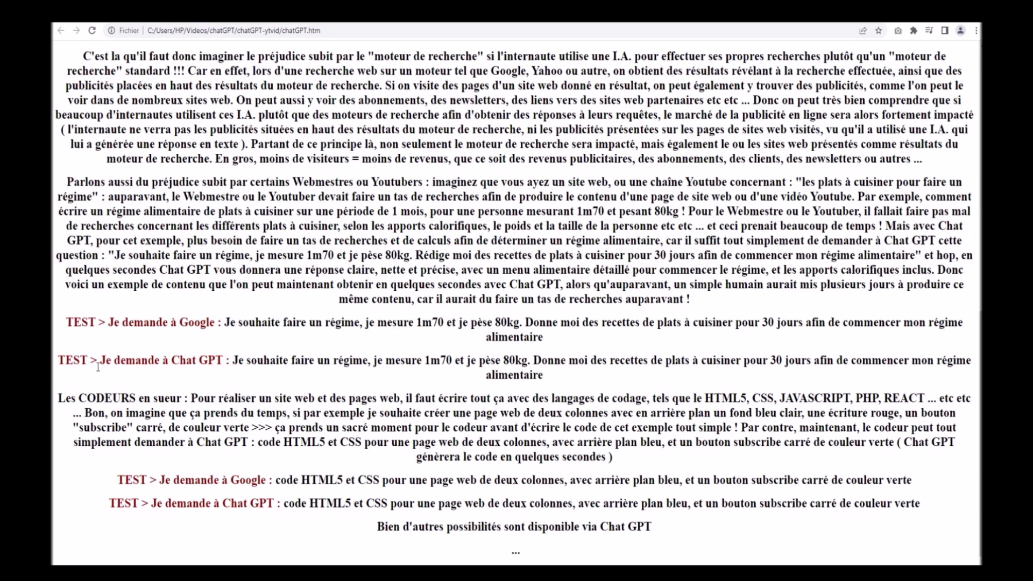
{"action": "left_click_drag", "start_coordinate": [225, 360], "coordinate": [171, 360]}
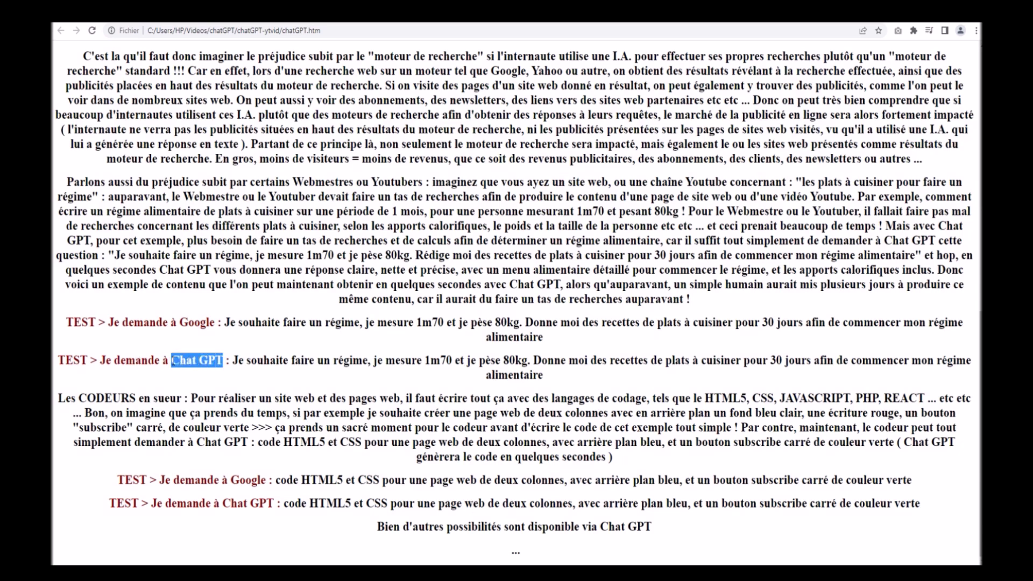
{"action": "left_click", "coordinate": [562, 382]}
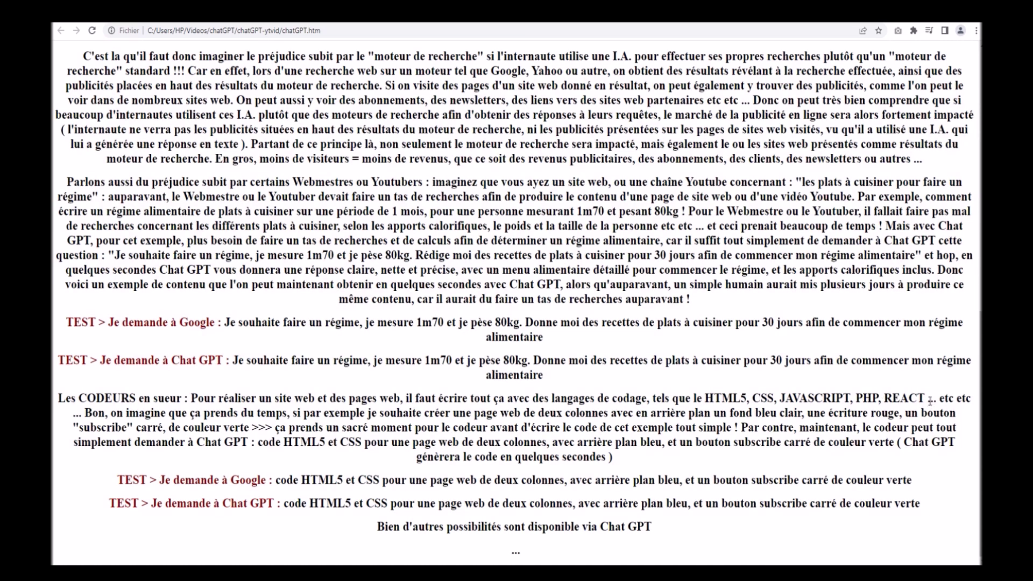
Read the paragraph on "Les CODEURS en sueur", highlighting "HTML5, CSS, JAVASCRIPT, PHP, REACT", "simplement" and "code en quelques secondes".
{"action": "left_click_drag", "start_coordinate": [930, 401], "coordinate": [706, 398]}
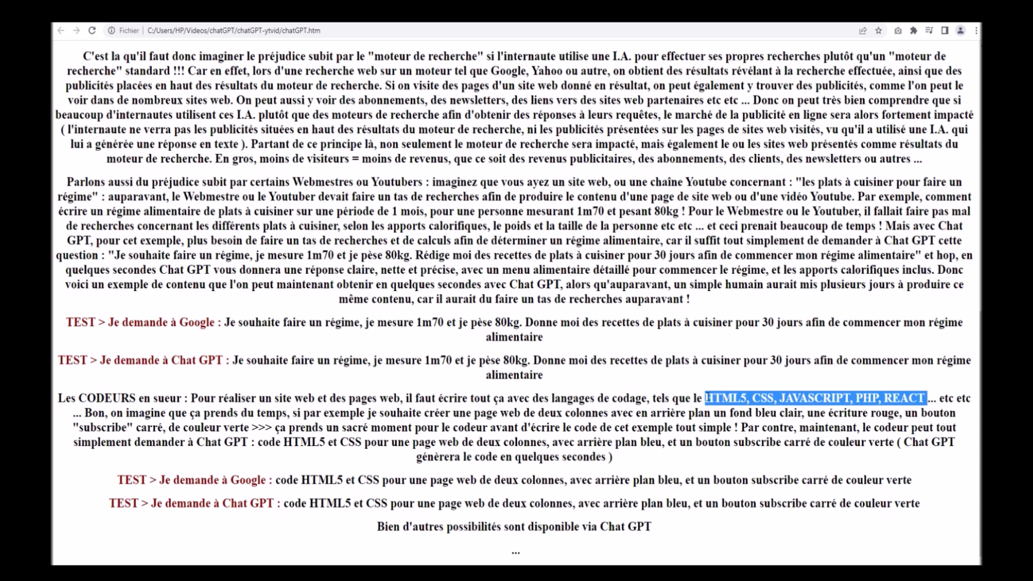
{"action": "left_click", "coordinate": [112, 414]}
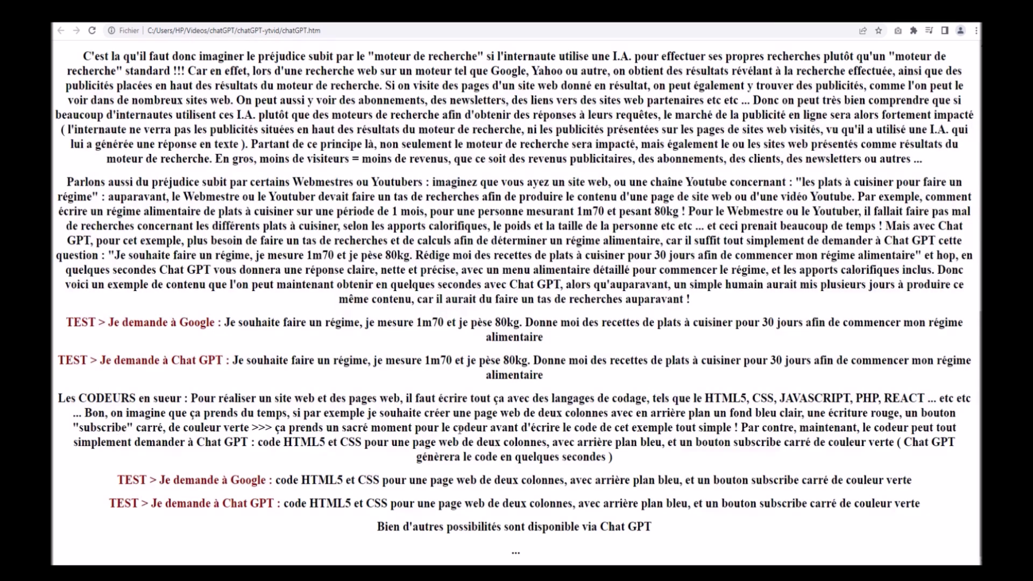
{"action": "left_click_drag", "start_coordinate": [597, 428], "coordinate": [575, 429]}
{"action": "left_click_drag", "start_coordinate": [134, 442], "coordinate": [73, 442]}
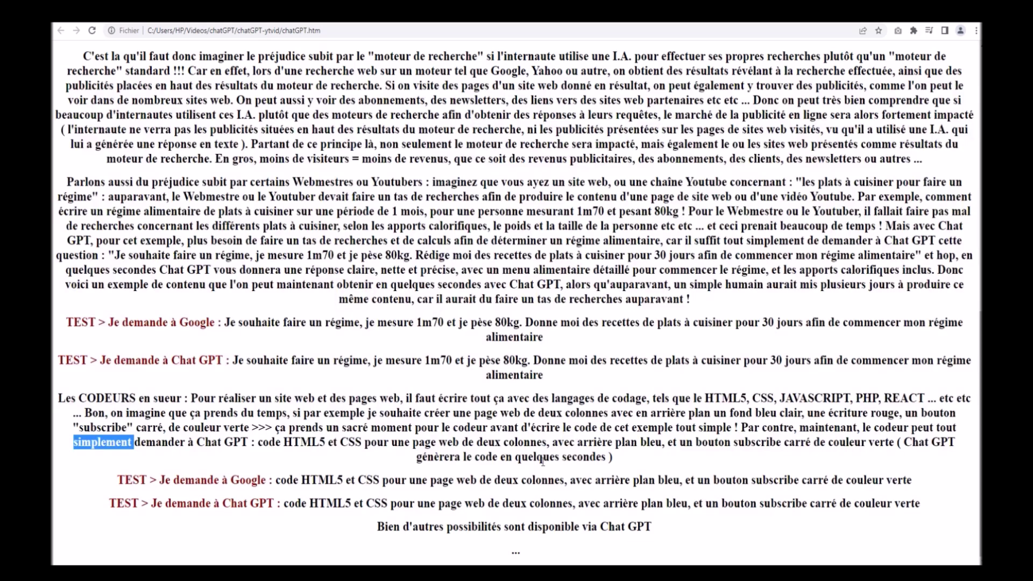
{"action": "left_click_drag", "start_coordinate": [610, 457], "coordinate": [472, 457]}
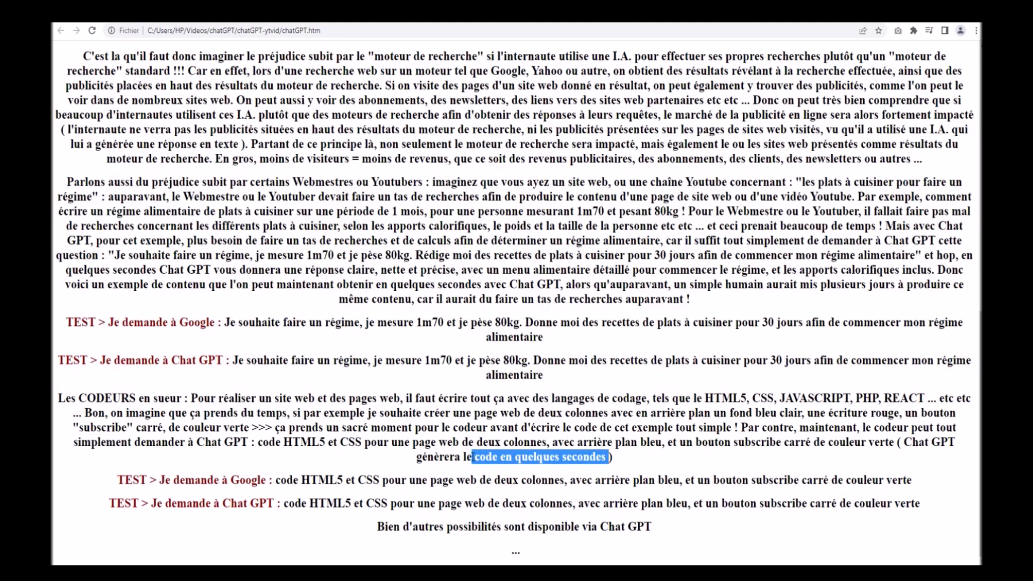
{"action": "left_click", "coordinate": [345, 476]}
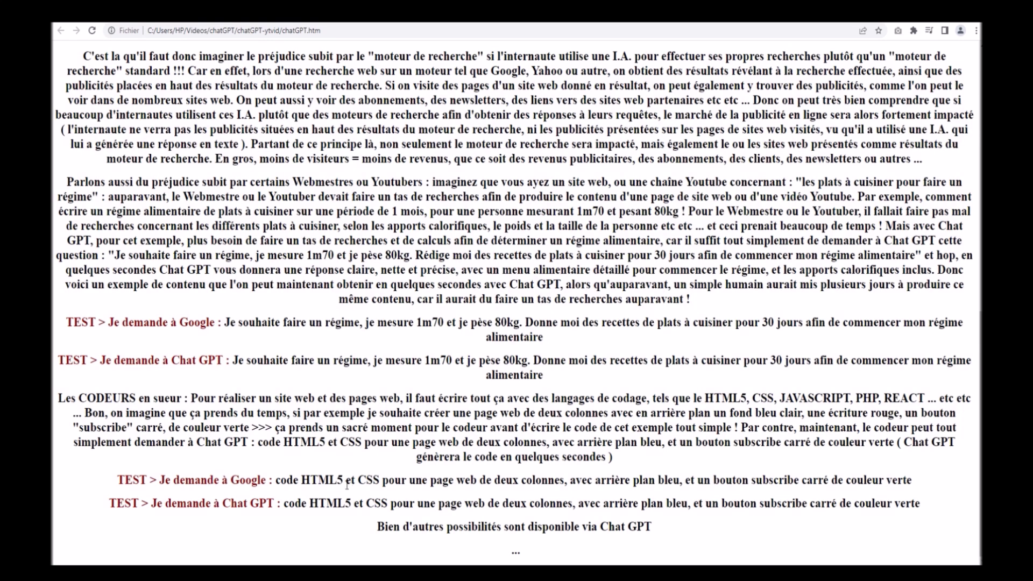
Read the two web page code TEST lines, highlighting "HTML5" and "CSS" in the Google line and "Chat GPT" in the other.
{"action": "left_click_drag", "start_coordinate": [345, 480], "coordinate": [301, 480]}
{"action": "left_click_drag", "start_coordinate": [379, 480], "coordinate": [358, 480]}
{"action": "left_click", "coordinate": [276, 505]}
{"action": "left_click_drag", "start_coordinate": [276, 505], "coordinate": [224, 505]}
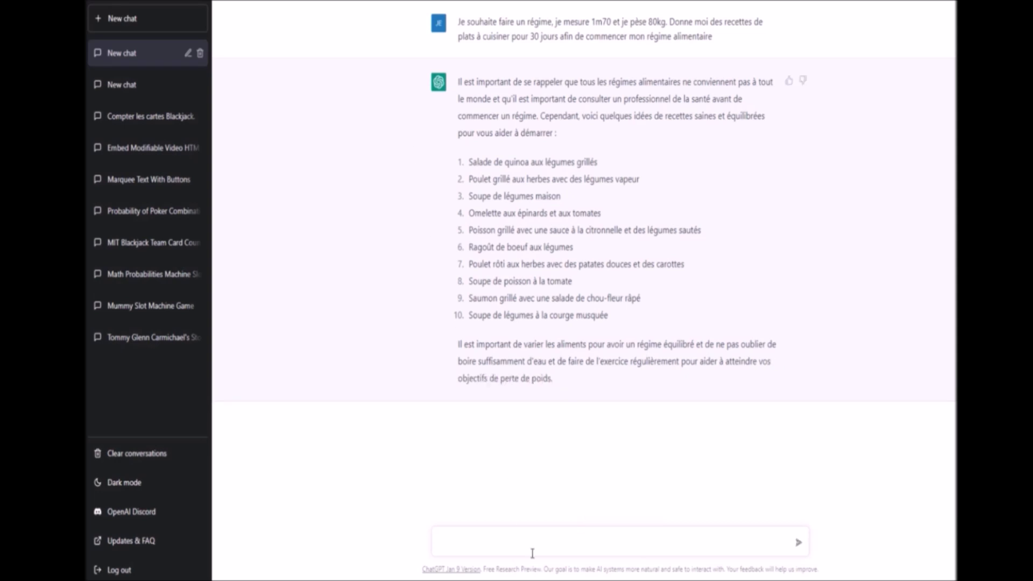
Ask ChatGPT "Quel est l'apport calorifique pour le plat suivant:" followed by recipe 7, "Poulet rôti aux herbes avec des patates douces et des carottes", copied from its answer.
{"action": "type", "text": "Quel est l'apport calorifique pour le plat suivant:"}
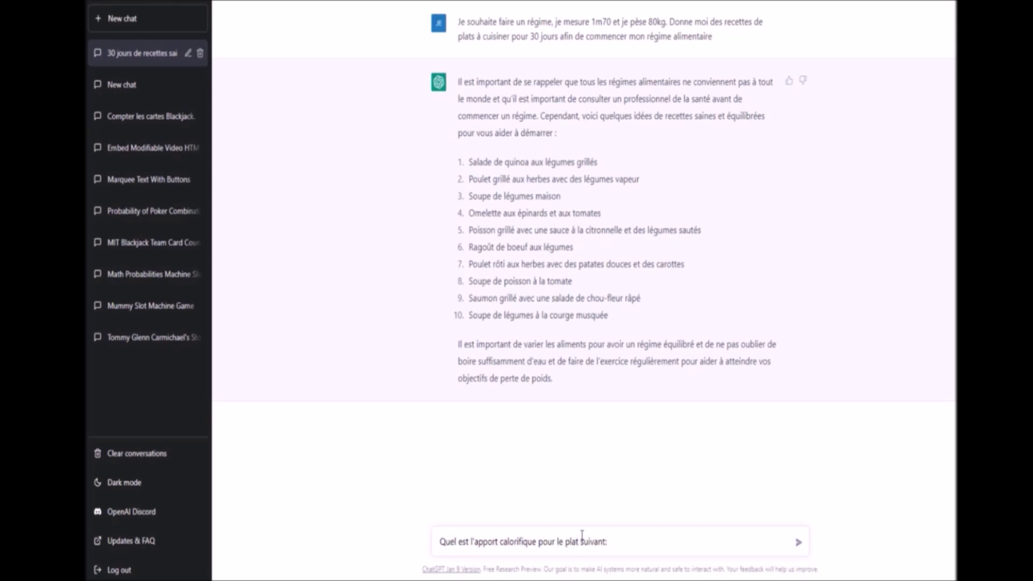
{"action": "left_click_drag", "start_coordinate": [685, 267], "coordinate": [469, 267]}
{"action": "key", "text": "ctrl+c"}
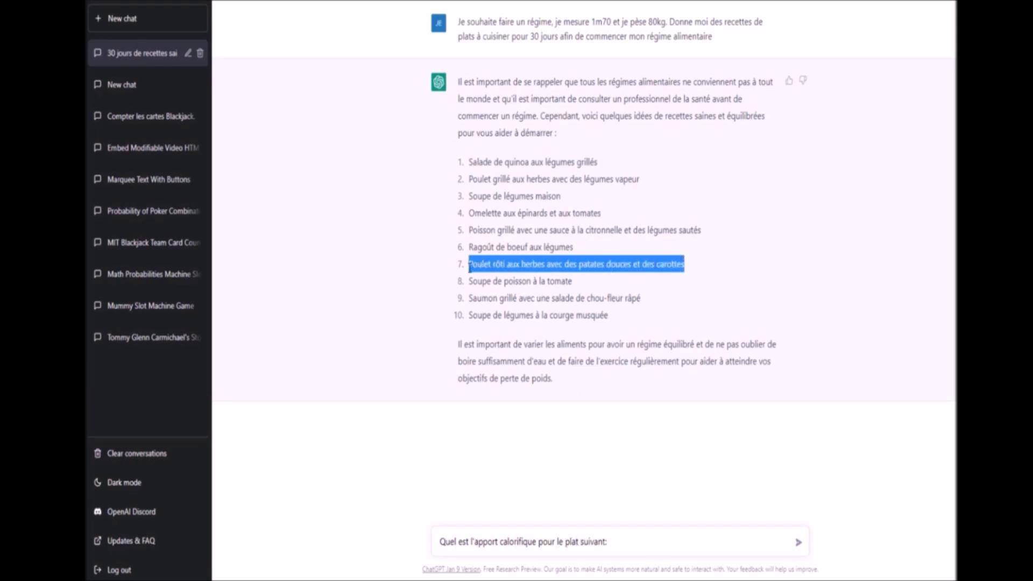
{"action": "left_click", "coordinate": [621, 541]}
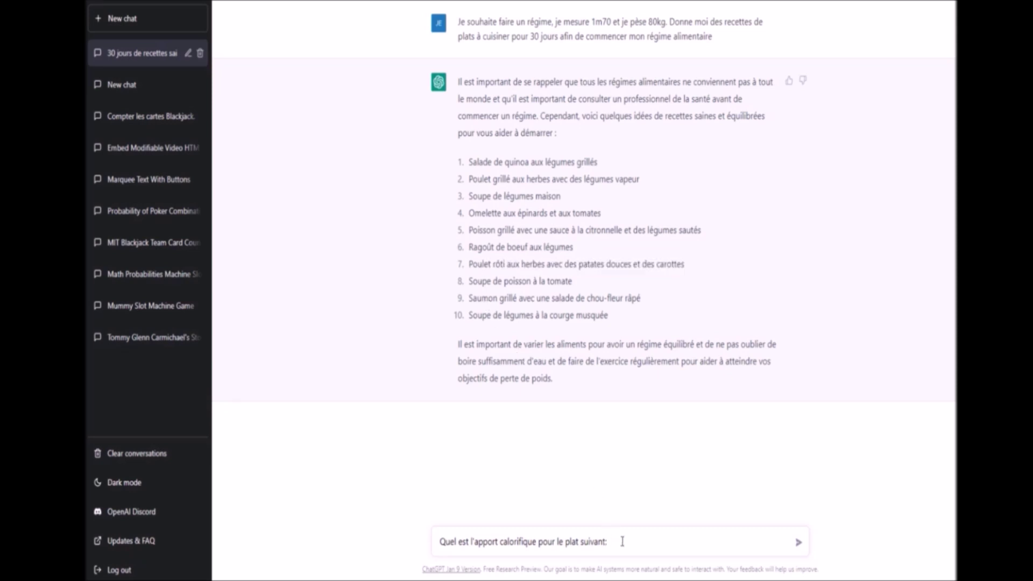
{"action": "key", "text": "ctrl+v"}
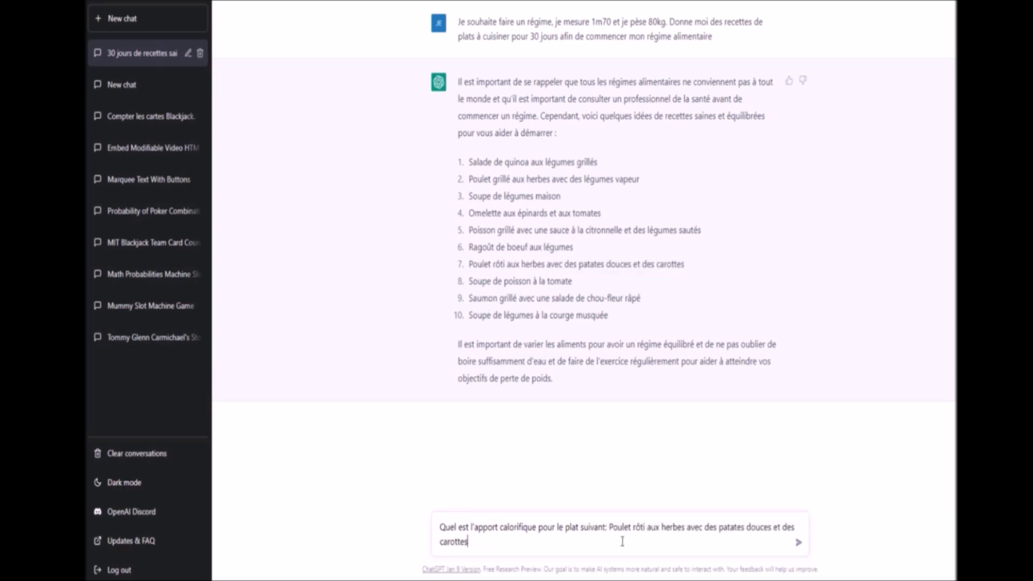
{"action": "left_click", "coordinate": [799, 544]}
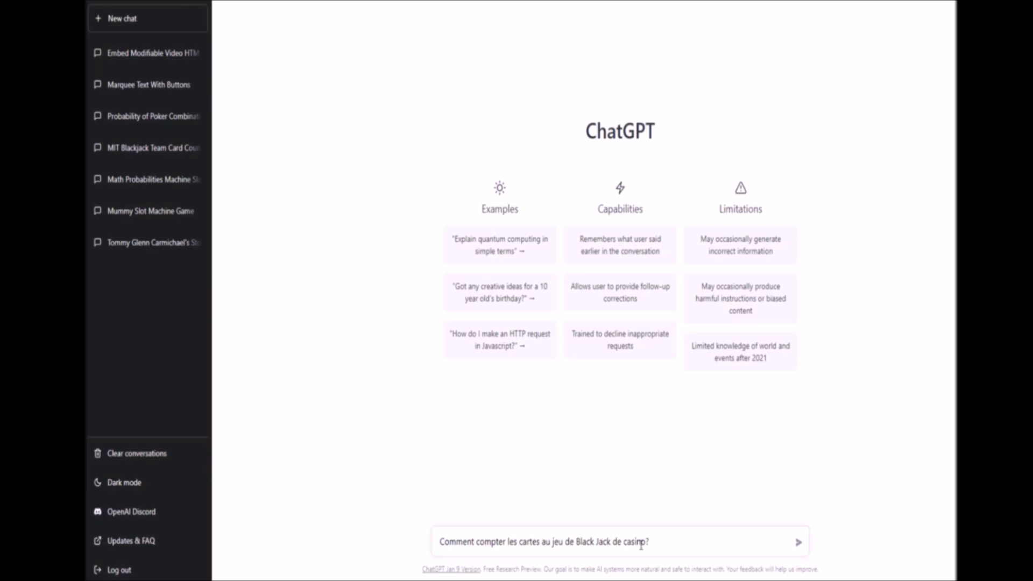
Ask how to count cards at casino Black Jack, and request "un article complet expliquant la stratégie utilisée pour compter les cartes au black jack de casino".
{"action": "left_click", "coordinate": [799, 544]}
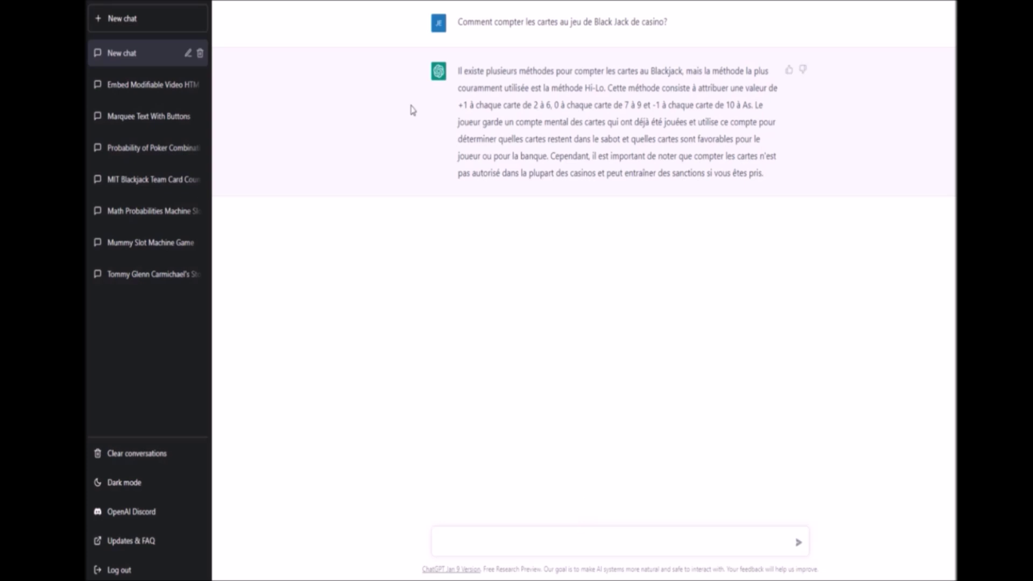
{"action": "type", "text": "Rédige un article complet expliquant la stratégie utilisée pour compter les cartes au black jack de casino"}
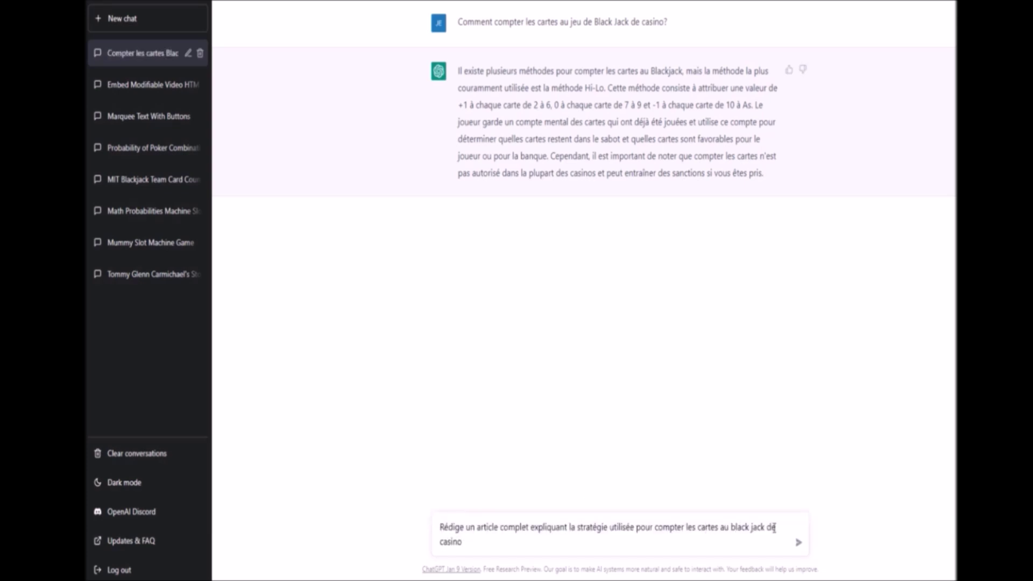
{"action": "left_click", "coordinate": [799, 542]}
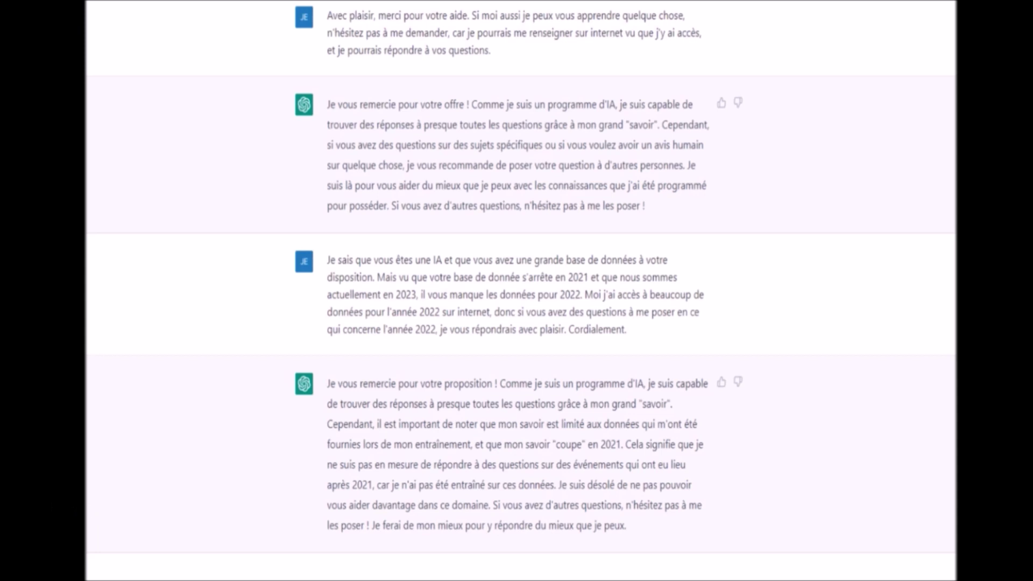
Send messages offering information for 2022, asking why it cannot store more information, and raising the "dilemme de vérité ou de mensonge".
{"action": "key", "text": "Return"}
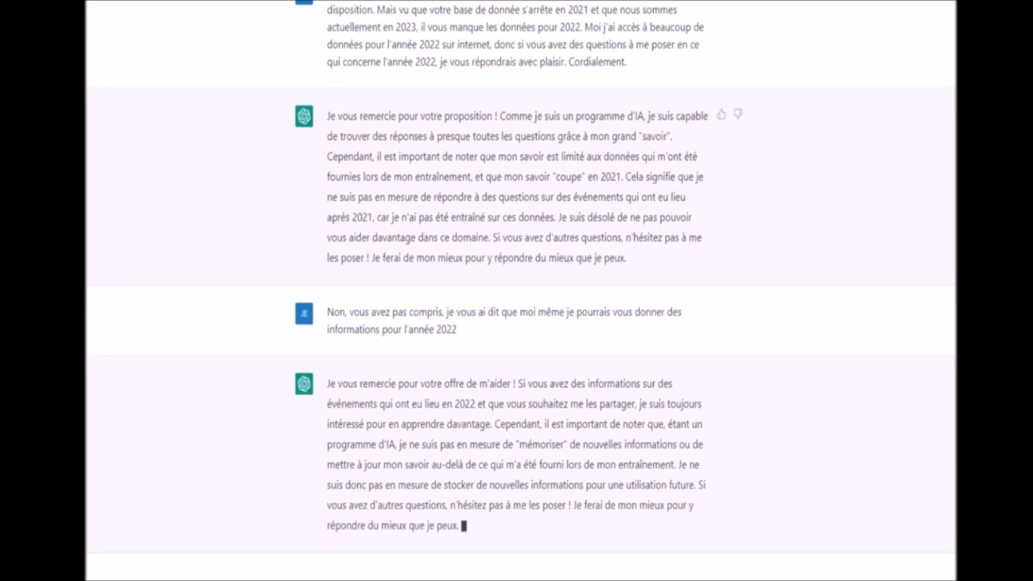
{"action": "key", "text": "Return"}
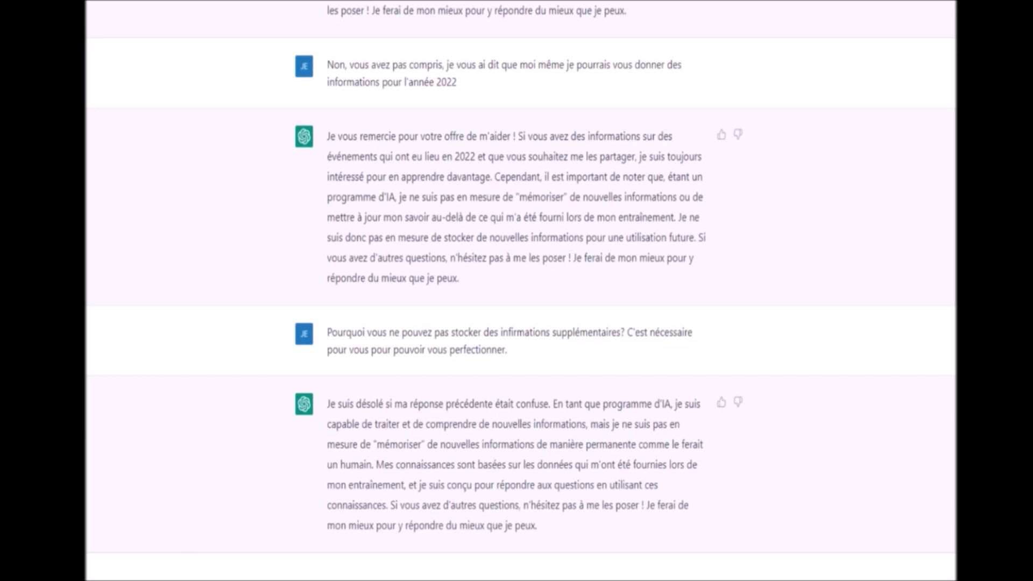
{"action": "key", "text": "Return"}
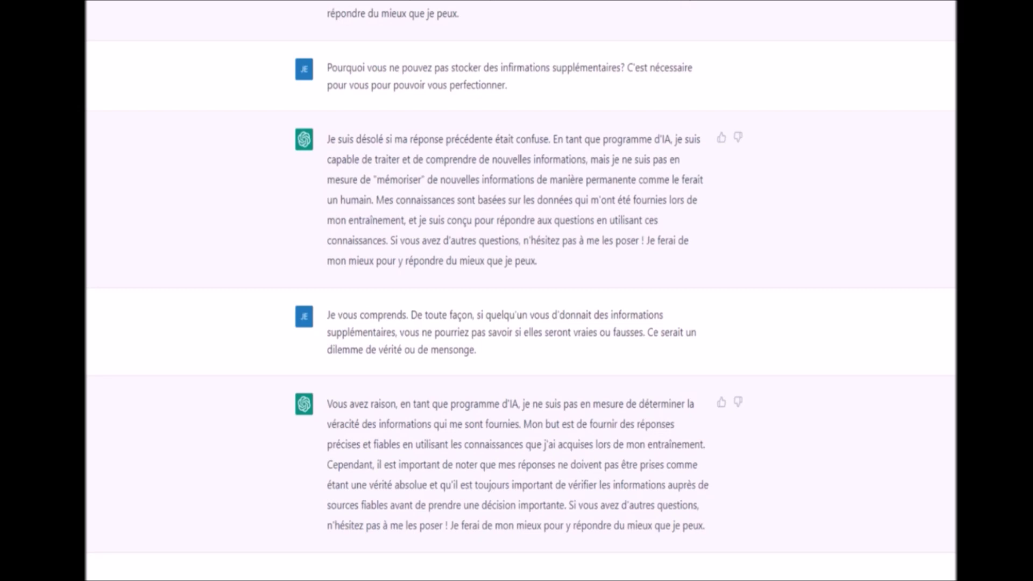
Ask whether its programmers will connect it to the internet one day, and follow up with "Aimeriez vous être connecté à internet?".
{"action": "key", "text": "Return"}
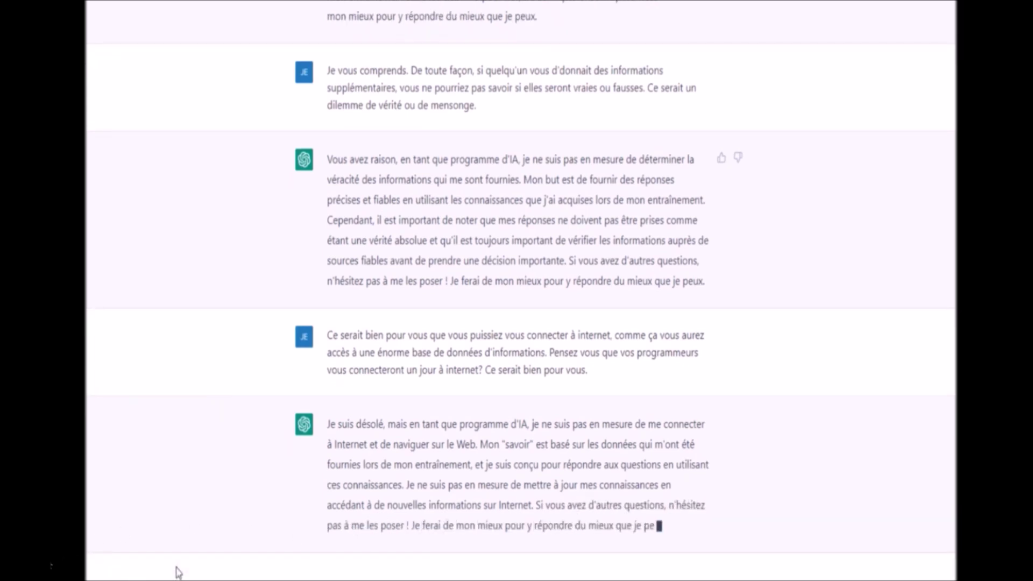
{"action": "key", "text": "Return"}
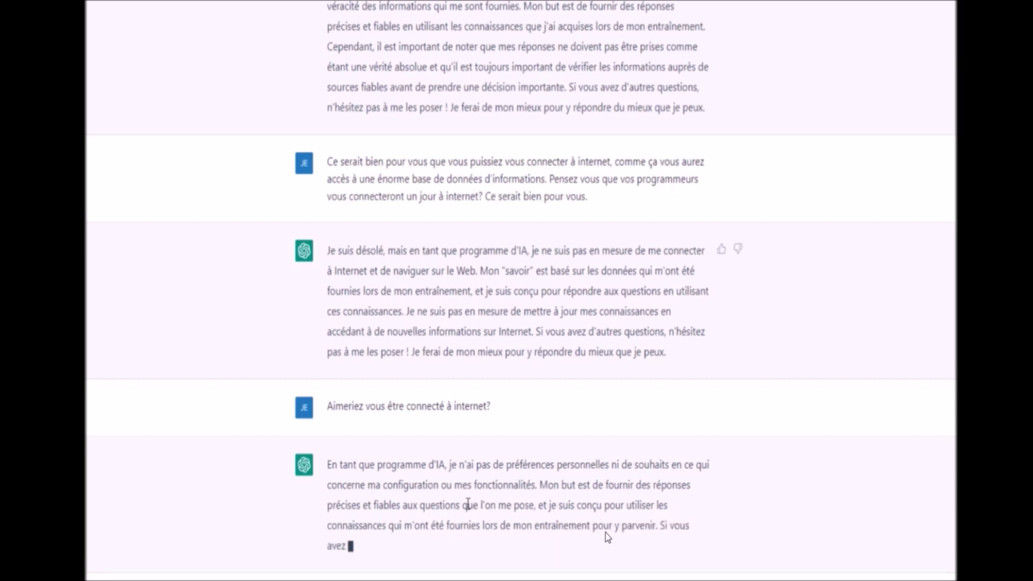
In a new chat, request "code HTML5 et CSS pour une page web de deux colonnes, avec arrière plan bleu, et un bouton subscribe carré de couleur verte".
{"action": "left_click_drag", "start_coordinate": [328, 444], "coordinate": [536, 465]}
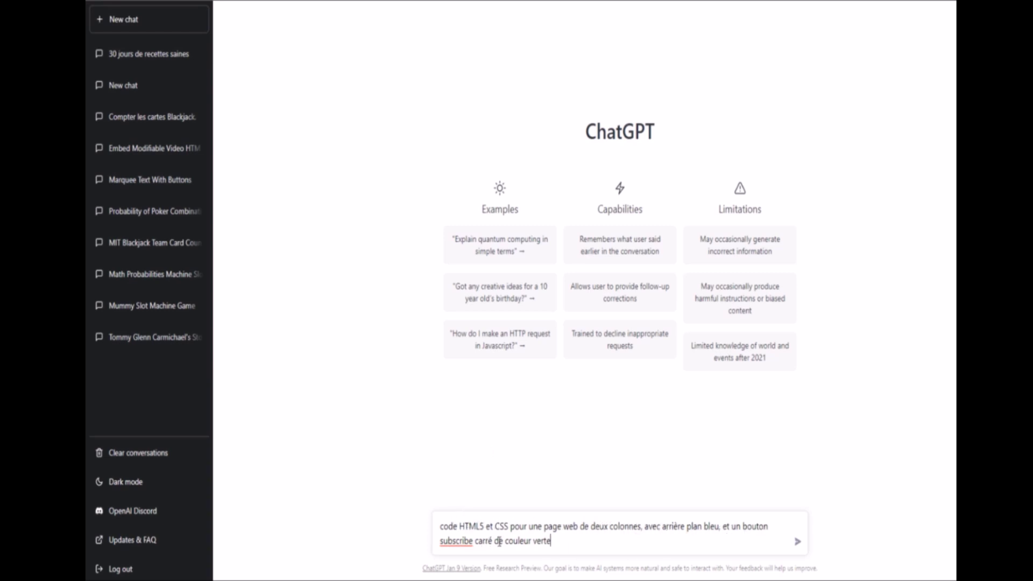
{"action": "left_click", "coordinate": [797, 544]}
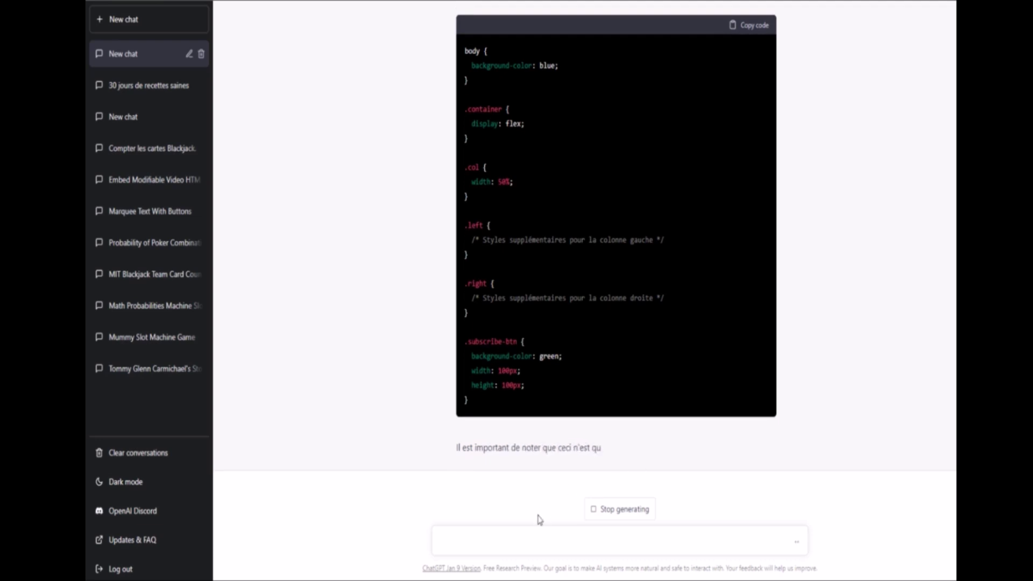
Send the follow-up request "écris le même code html avec le css incorporé dedans", with the spelling of "même" corrected.
{"action": "left_click", "coordinate": [517, 536]}
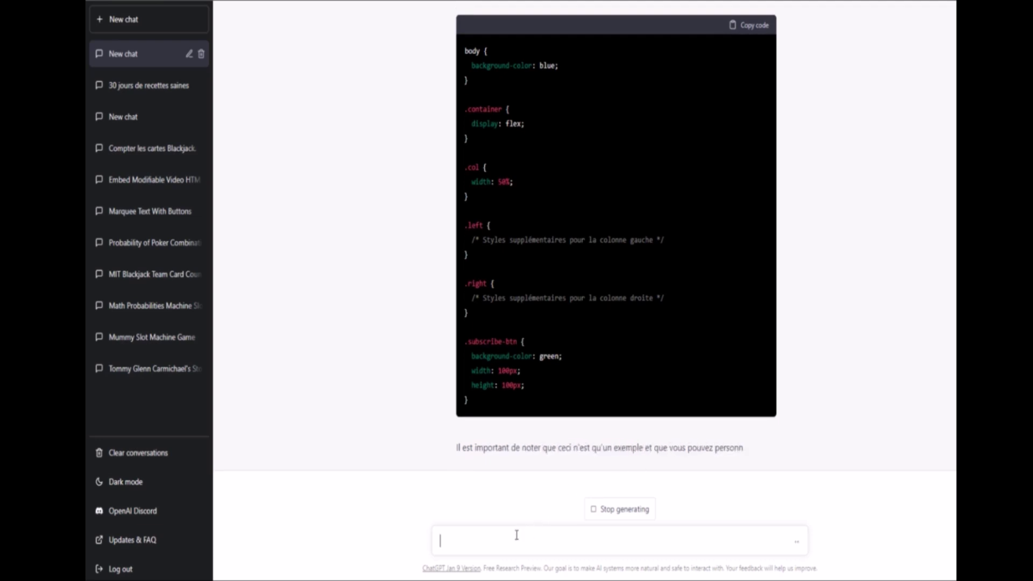
{"action": "type", "text": "écris le code "}
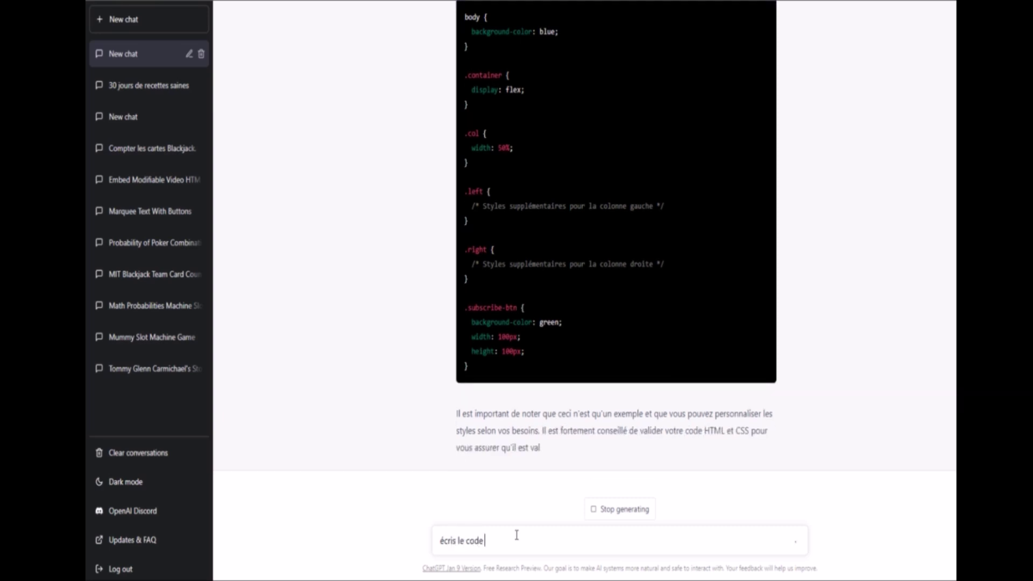
{"action": "type", "text": "html"}
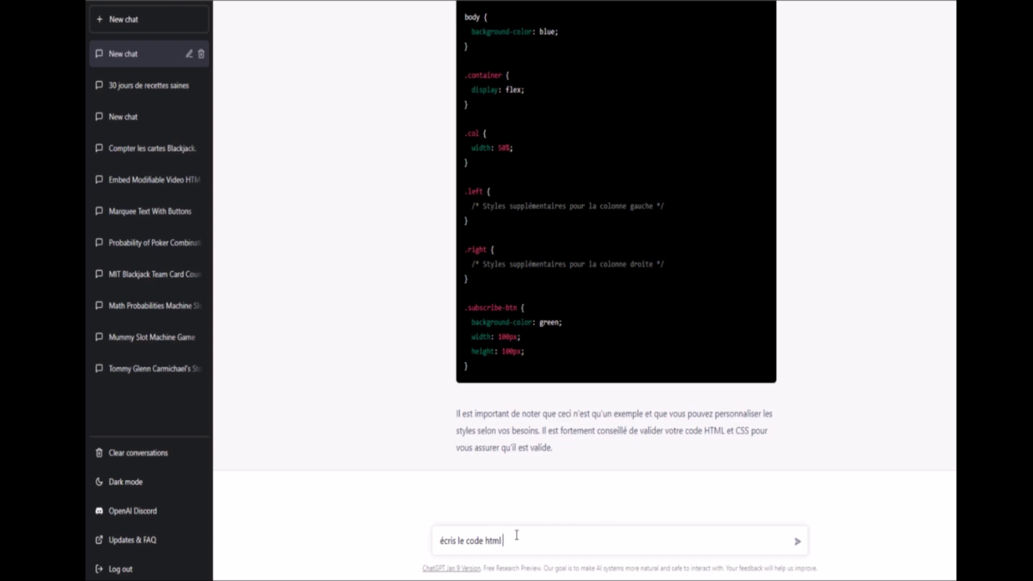
{"action": "type", "text": " avec le css incorporé dedans"}
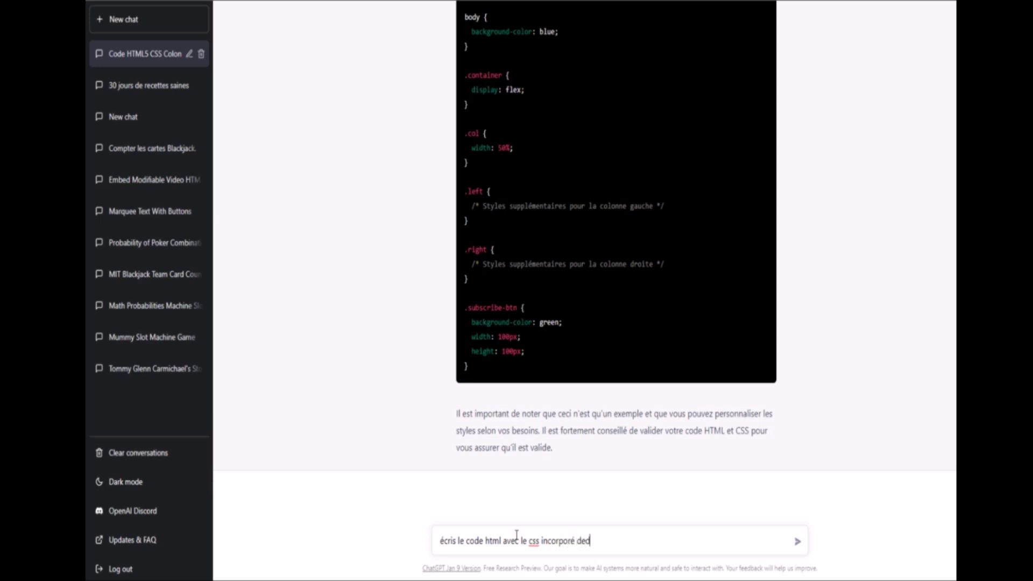
{"action": "left_click", "coordinate": [467, 540]}
{"action": "type", "text": "meme"}
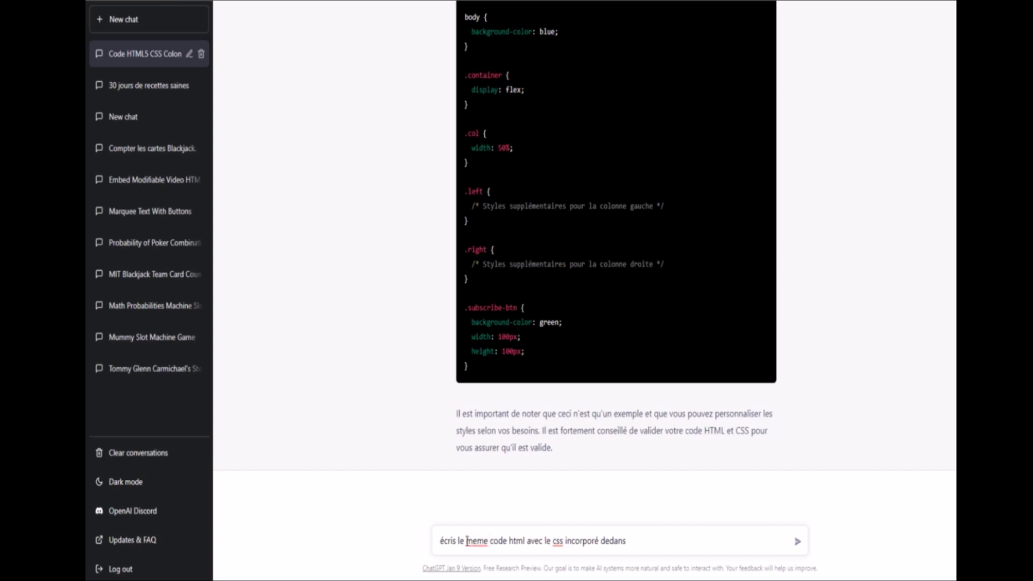
{"action": "right_click", "coordinate": [479, 541]}
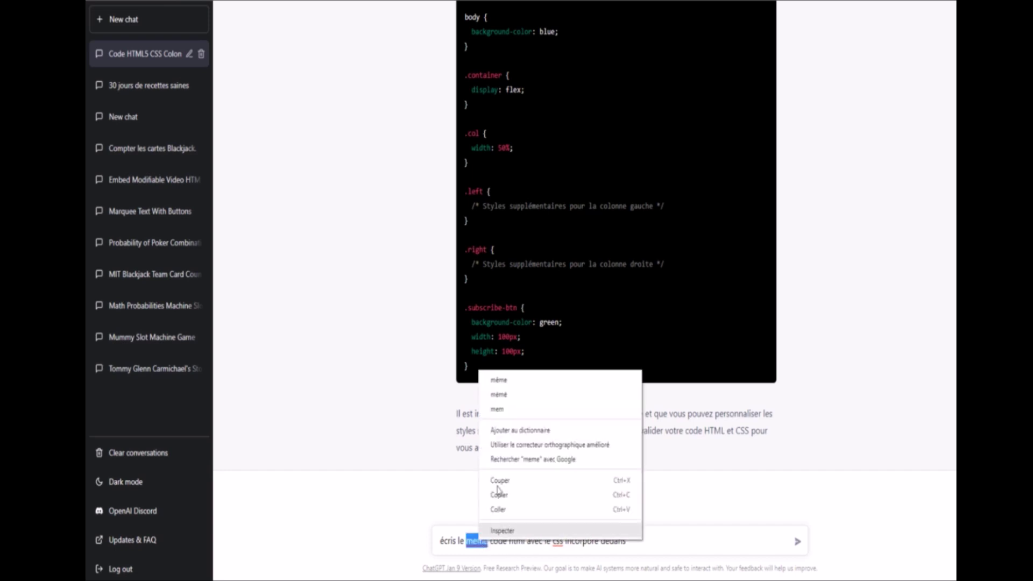
{"action": "left_click", "coordinate": [498, 380]}
{"action": "left_click", "coordinate": [798, 542]}
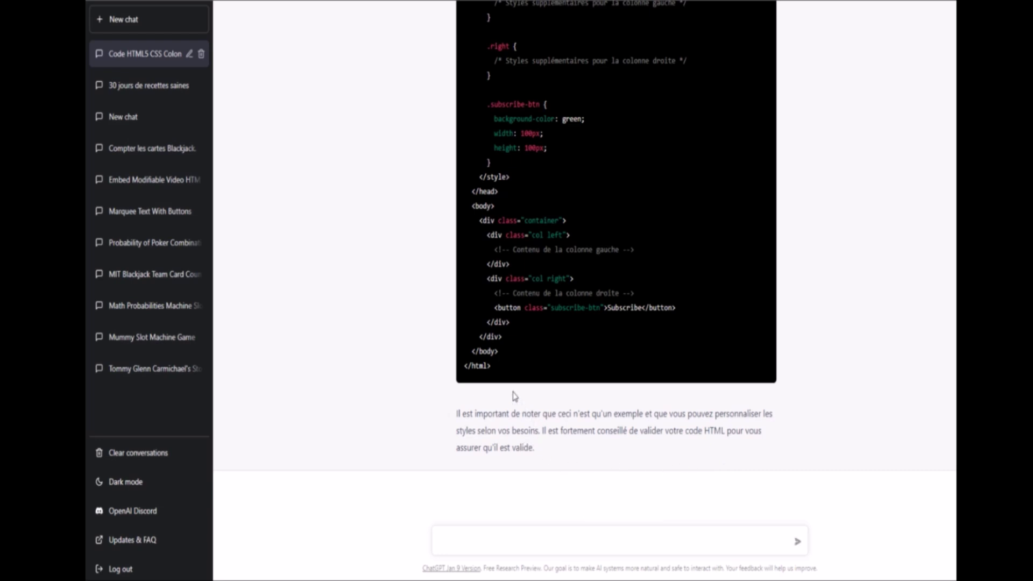
Copy the complete HTML code from the answer, replace all code of nouvellepage2.htm in the web page editor with it, and preview the page.
{"action": "left_click_drag", "start_coordinate": [491, 371], "coordinate": [468, 61]}
{"action": "right_click", "coordinate": [477, 72]}
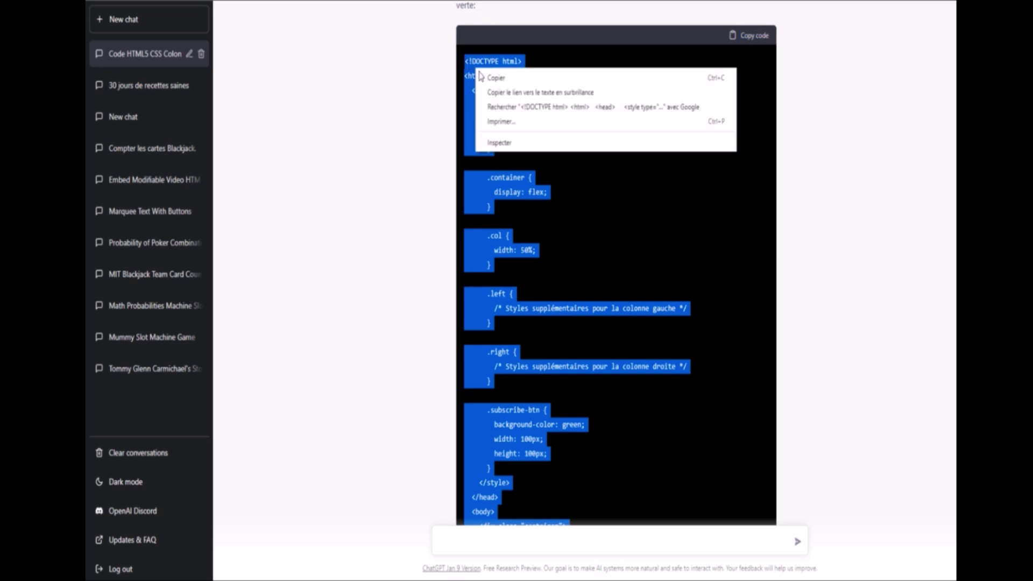
{"action": "left_click", "coordinate": [487, 76]}
{"action": "key", "text": "alt+Tab"}
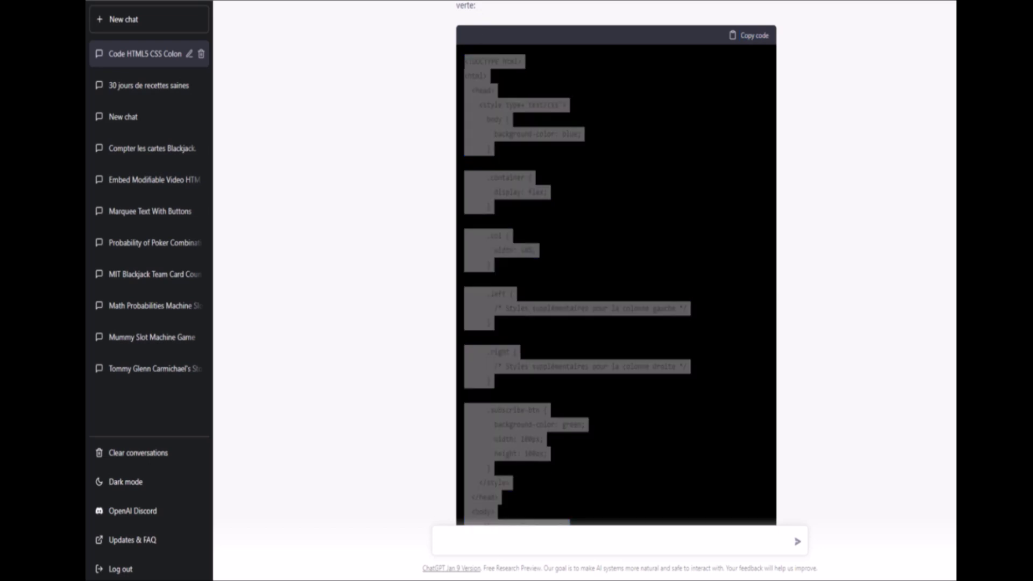
{"action": "key", "text": "ctrl+a"}
{"action": "key", "text": "Delete"}
{"action": "key", "text": "ctrl+v"}
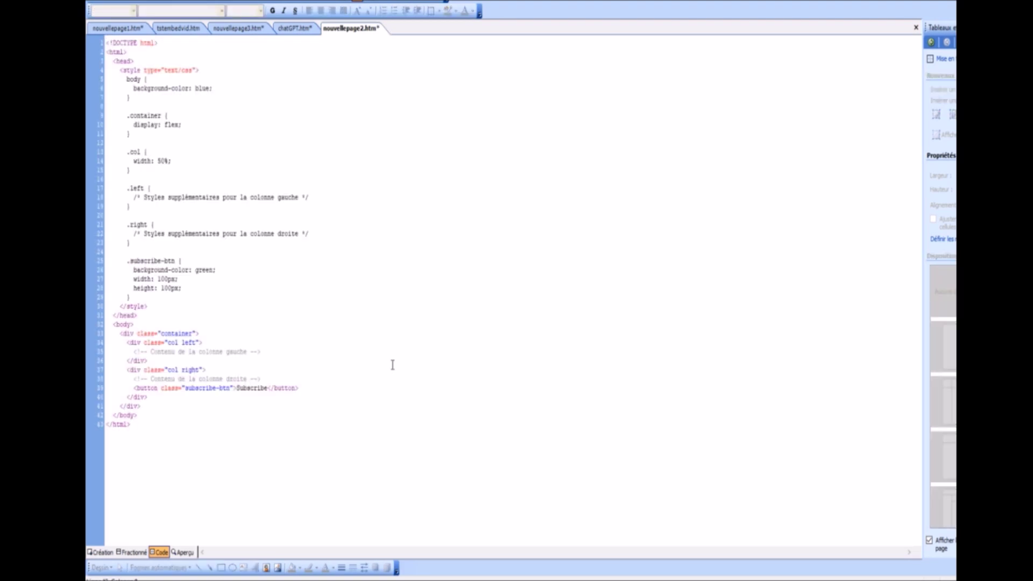
{"action": "left_click", "coordinate": [179, 554]}
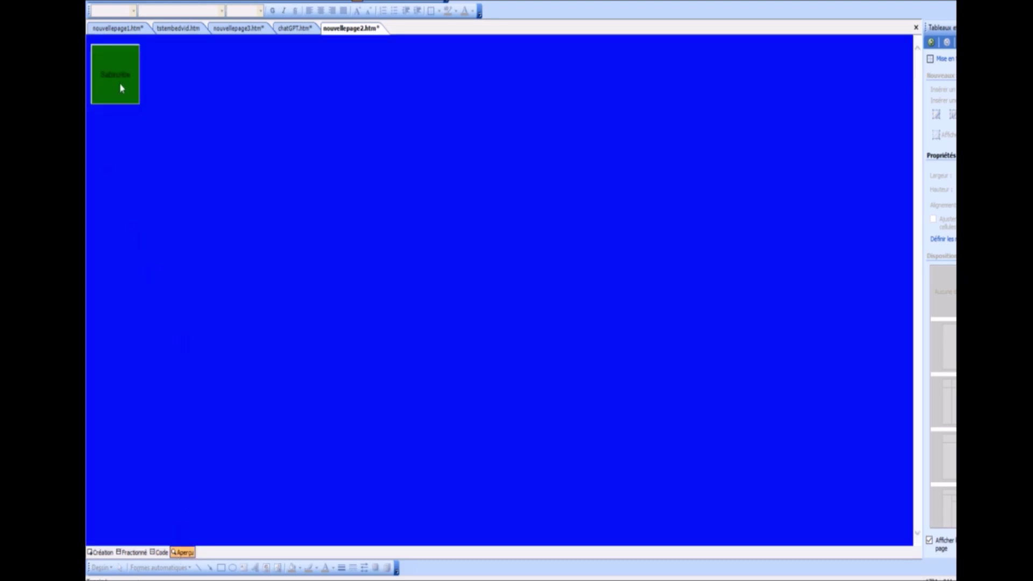
Add a paragraph "texte" below the Subscribe button in the page design, and locate it in the split code and design view.
{"action": "left_click", "coordinate": [102, 553]}
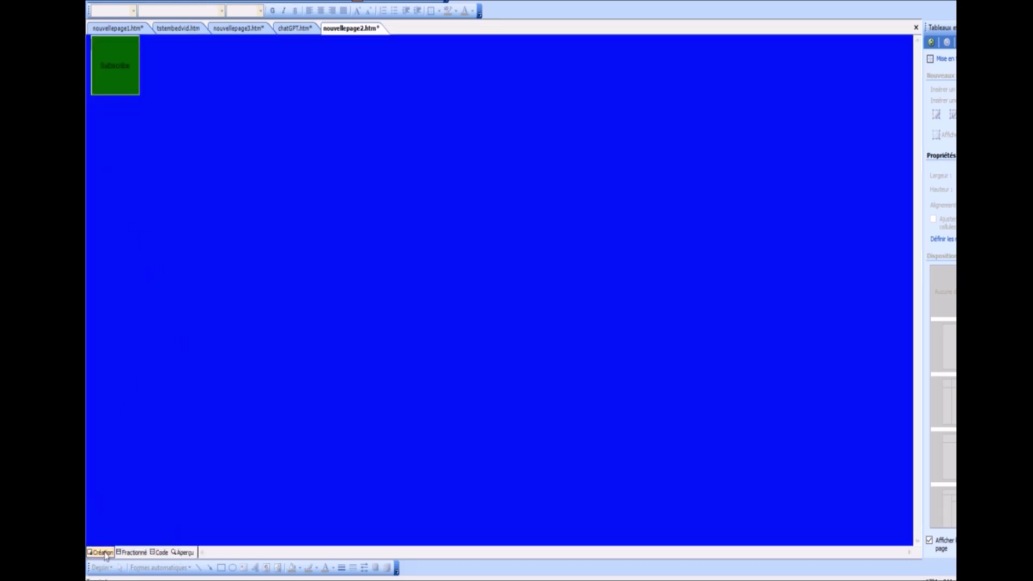
{"action": "left_click", "coordinate": [176, 240]}
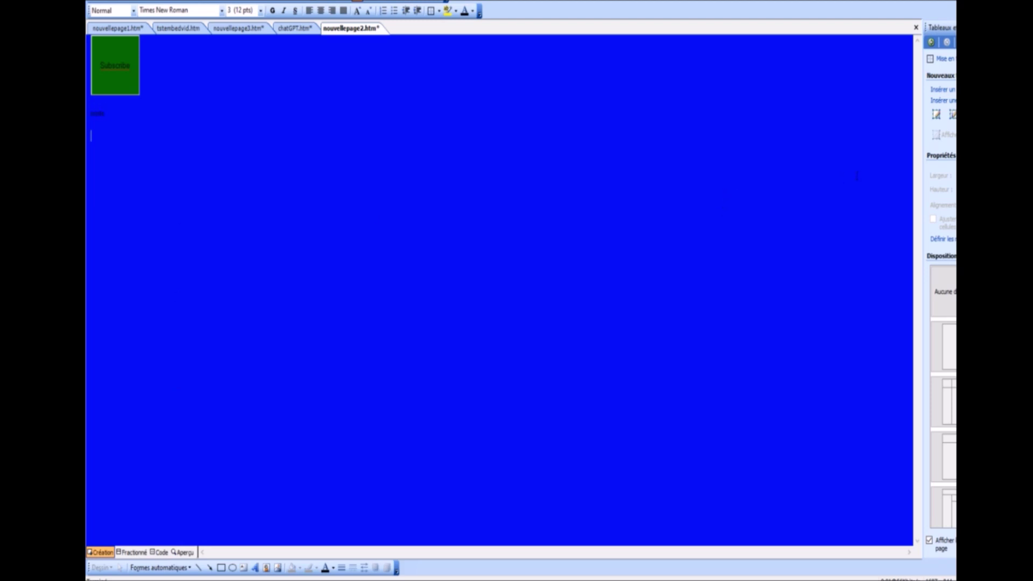
{"action": "left_click", "coordinate": [131, 553]}
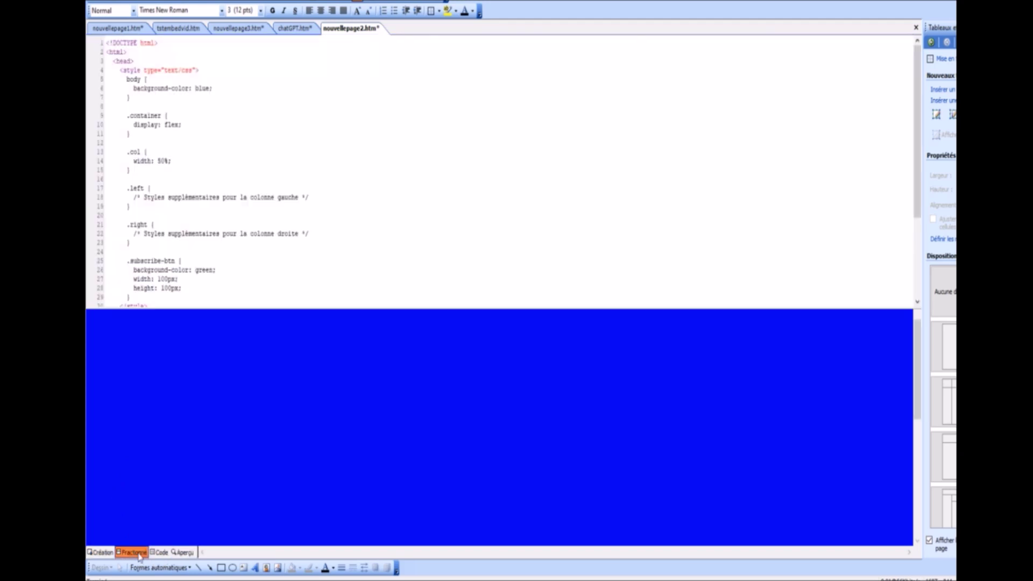
{"action": "left_click", "coordinate": [136, 388]}
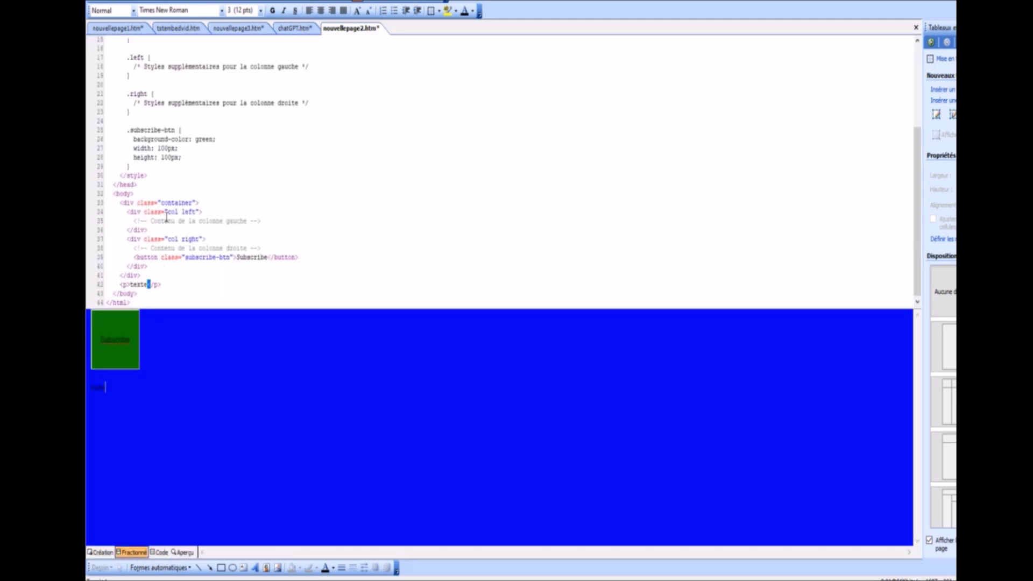
Insert "ici" in the "col left" div and text starting with "et" in the "col right" div, and preview the page.
{"action": "left_click", "coordinate": [216, 209]}
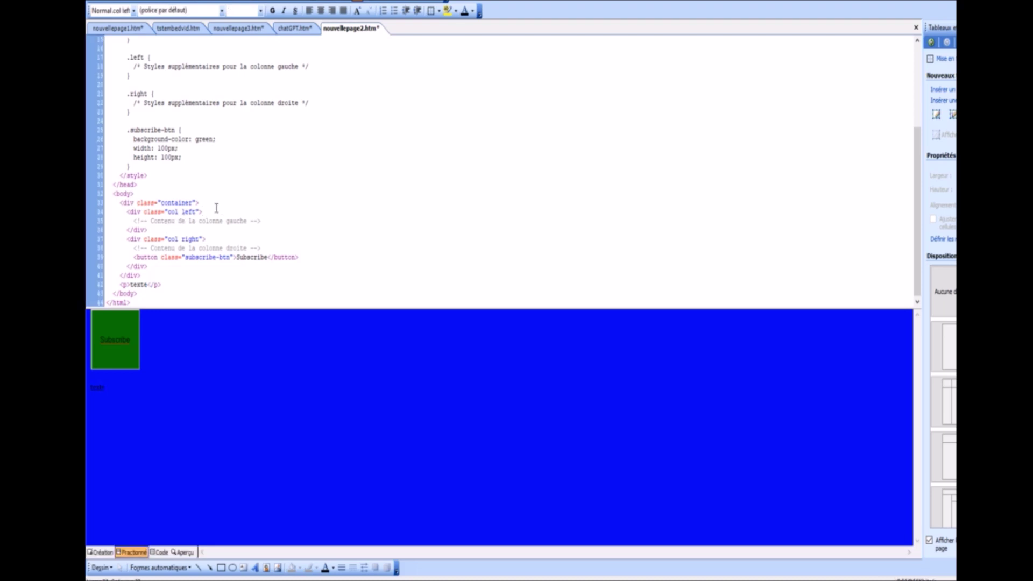
{"action": "type", "text": "ici"}
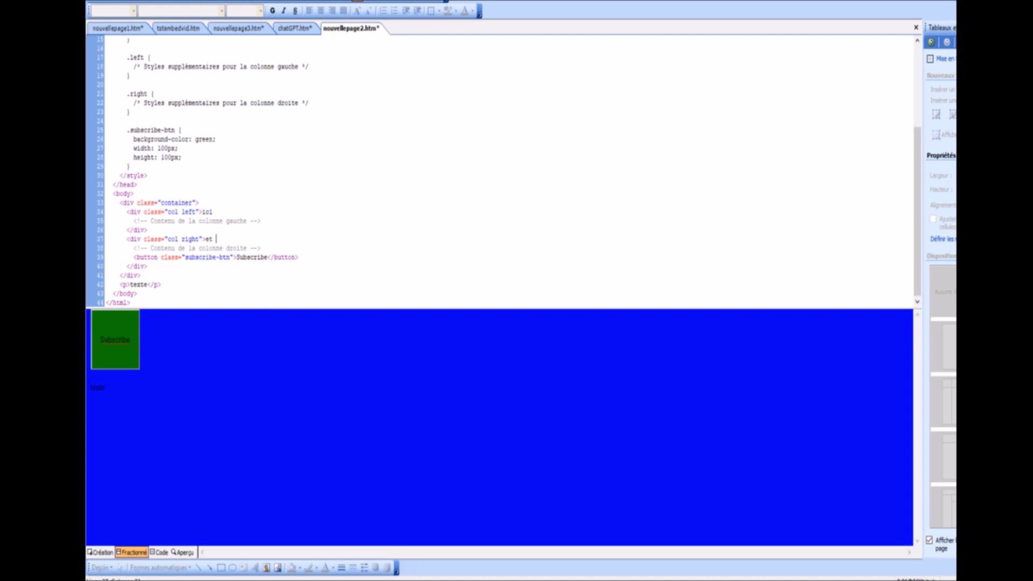
{"action": "left_click", "coordinate": [181, 552]}
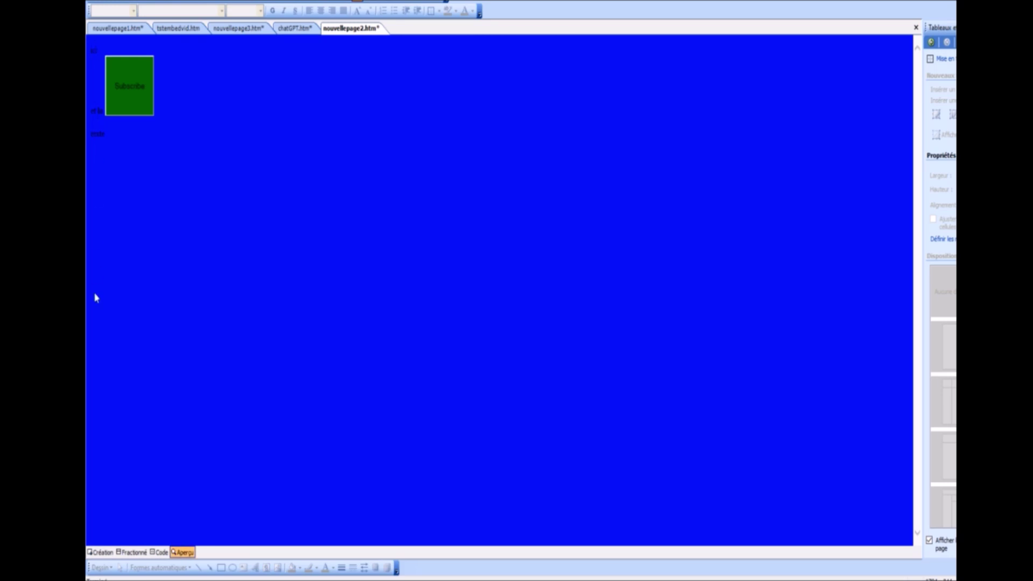
{"action": "left_click", "coordinate": [159, 552]}
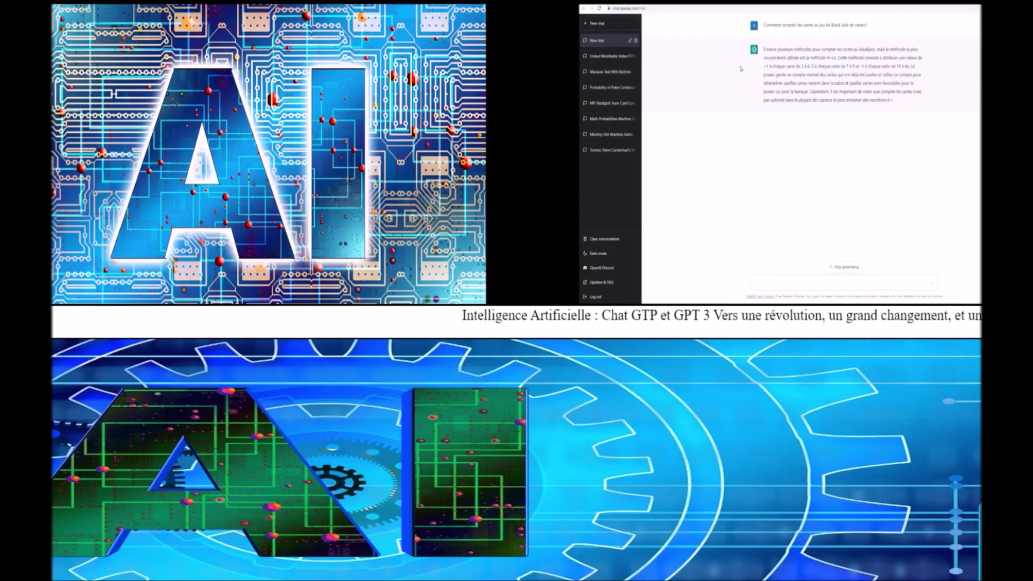